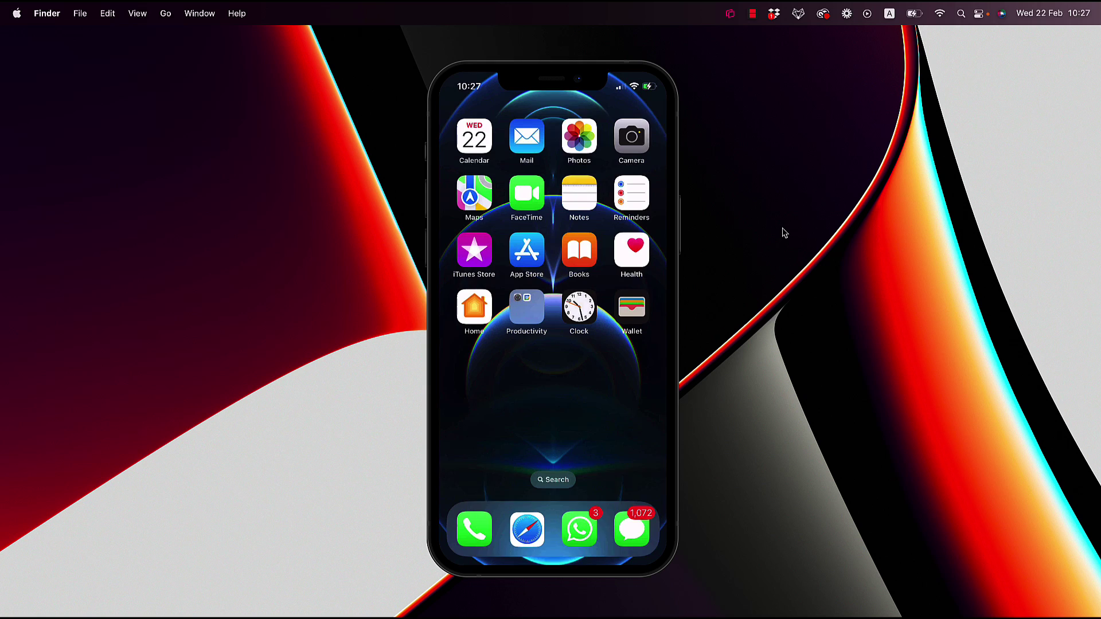
# Bring the vCard demo page forward and move the mirrored iPhone window to the screen's right edge
pyautogui.press('super+Tab')
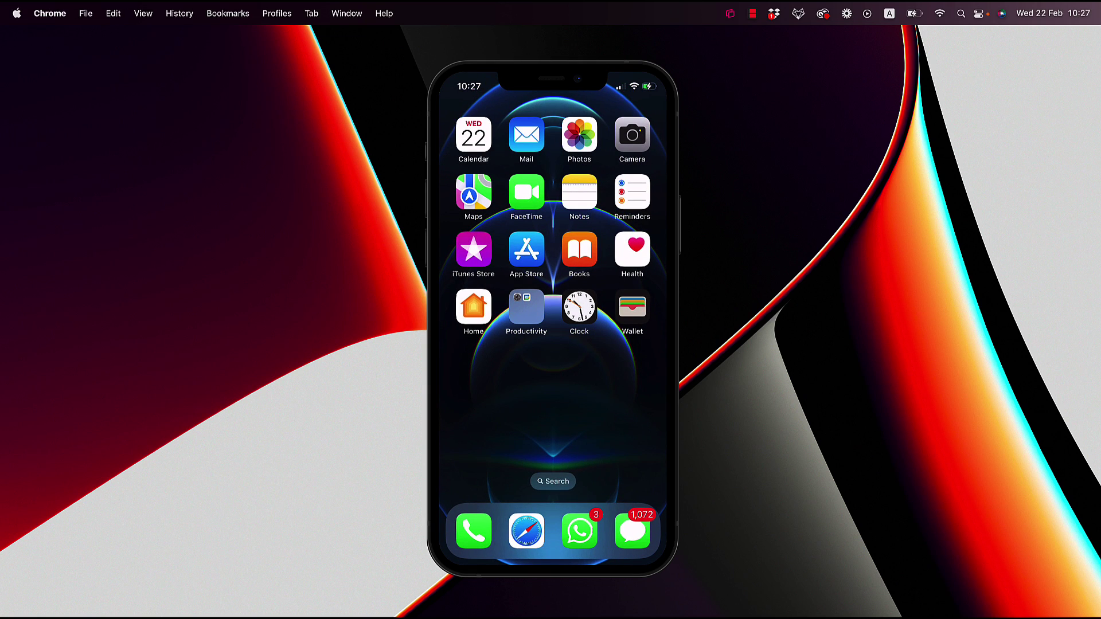
pyautogui.click(545, 85)
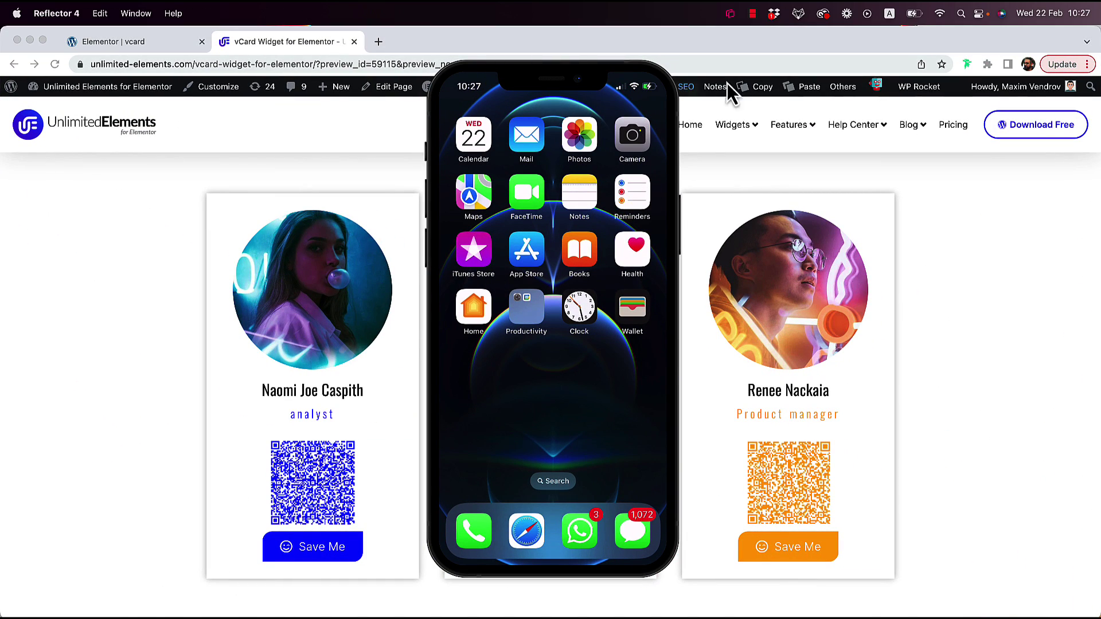
pyautogui.moveTo(614, 86); pyautogui.dragTo(953, 77)
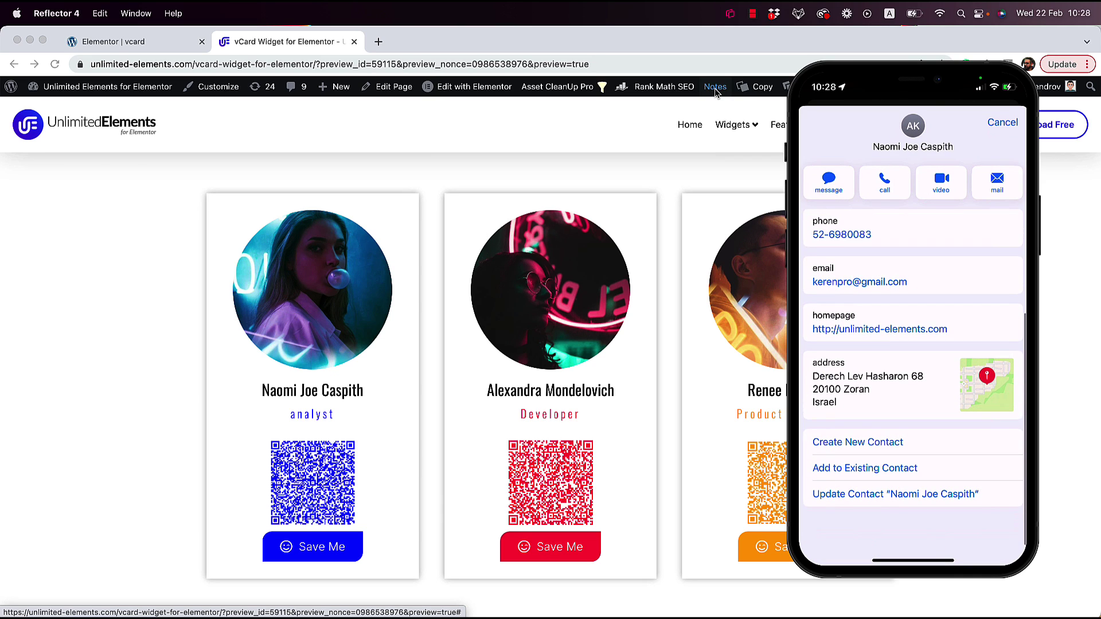
# Scroll the demo page down past vCard Settings to The People Behind The Scenes team cards
pyautogui.click(596, 192)
pyautogui.scroll(-6, 594, 401)
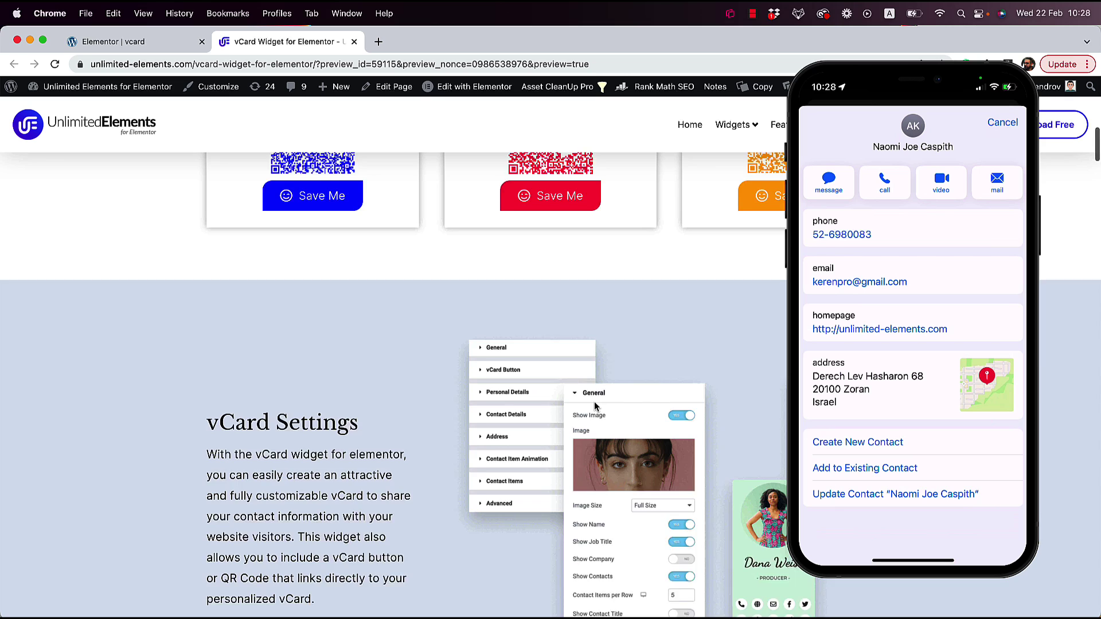
pyautogui.scroll(-15, 594, 401)
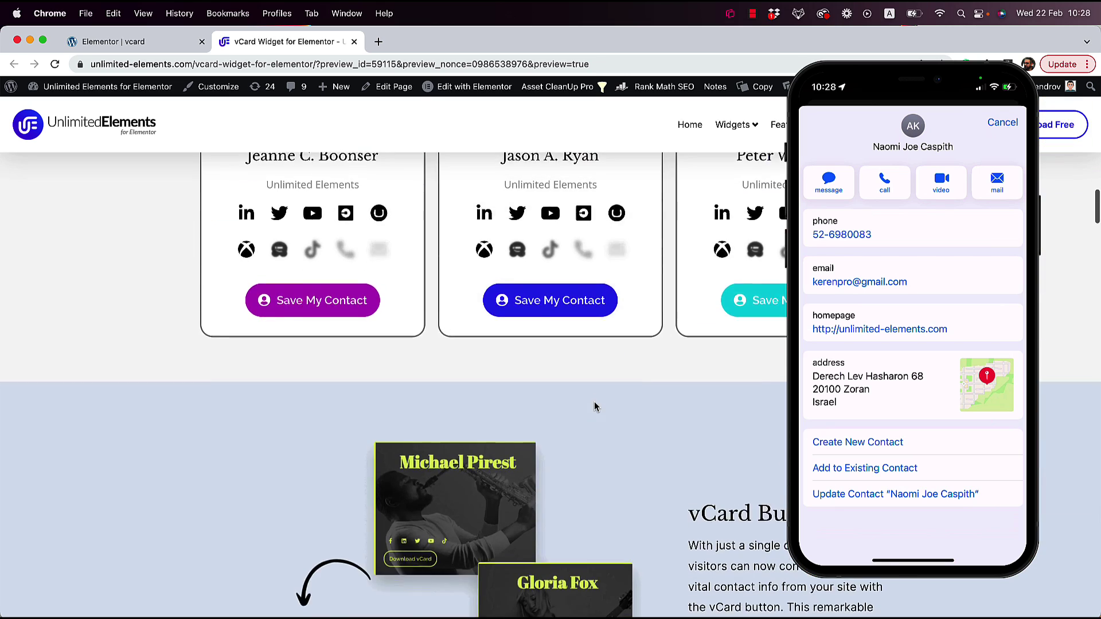
pyautogui.scroll(5, 594, 406)
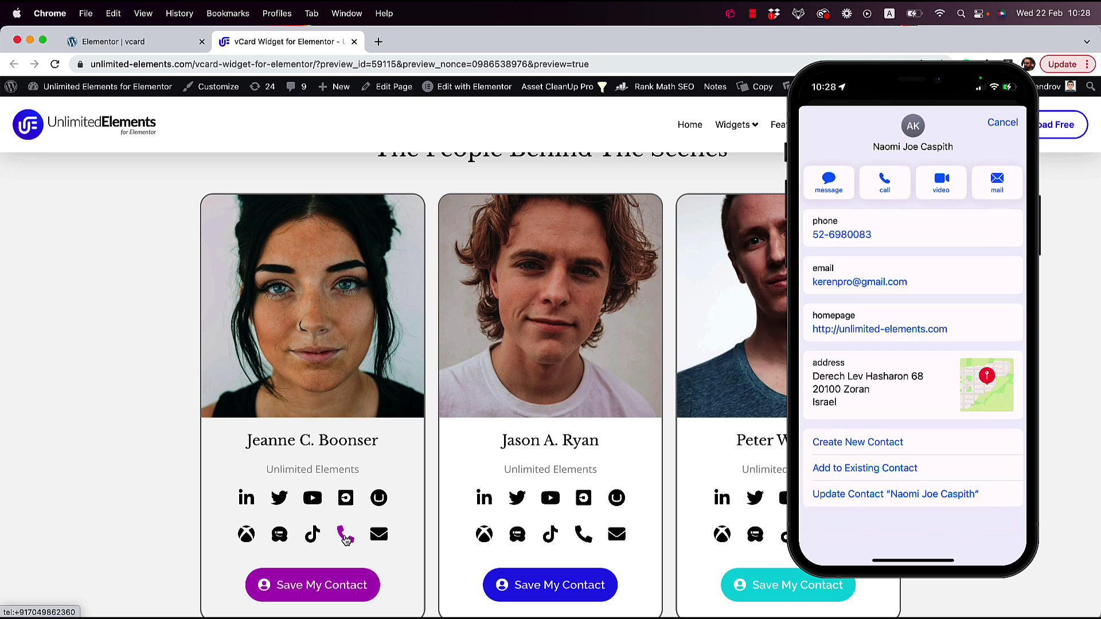
pyautogui.scroll(-1, 459, 525)
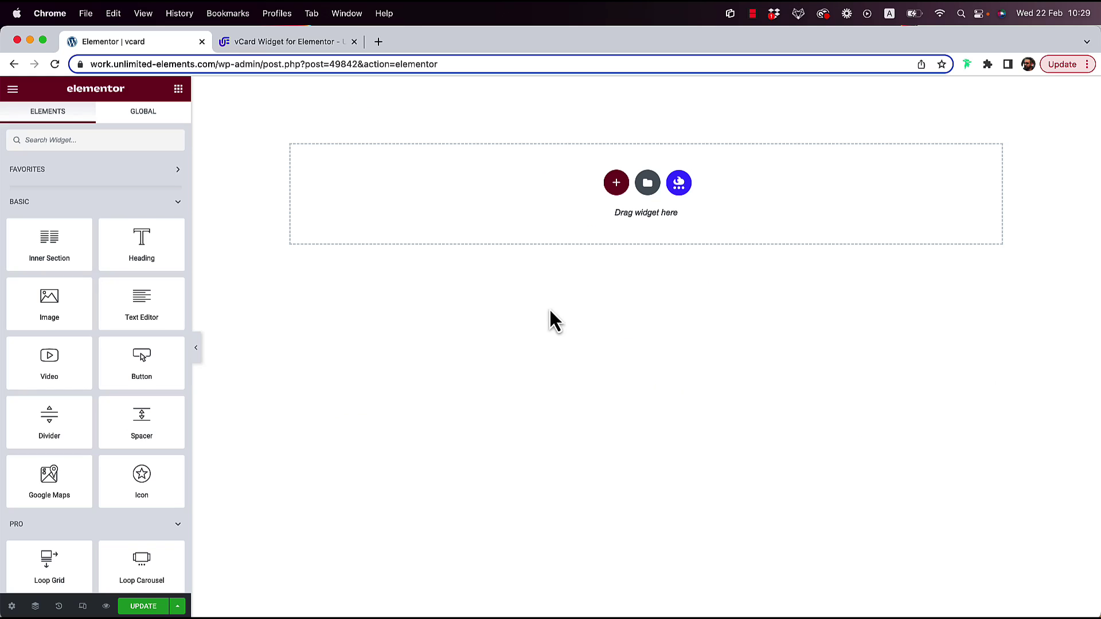
# Search the Elements panel for 'vcard' and drop the vCard widget onto the empty section
pyautogui.click(57, 141)
pyautogui.write('vcard')
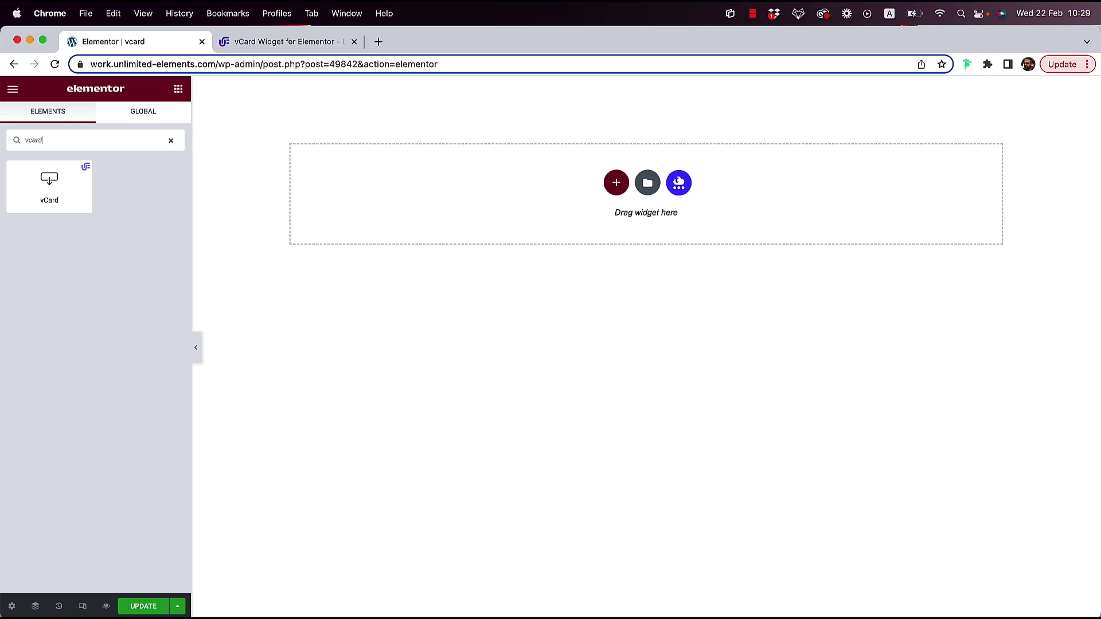
pyautogui.moveTo(35, 187); pyautogui.dragTo(549, 198)
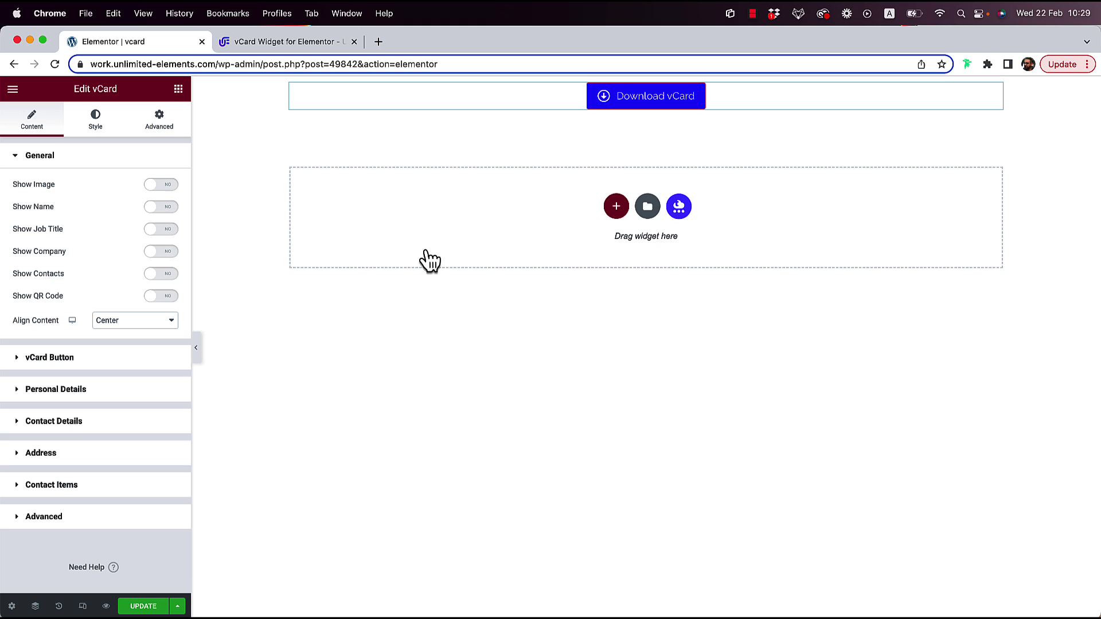
# Expand Personal Details, Contact Details and Address in turn, then reopen Personal Details
pyautogui.click(57, 393)
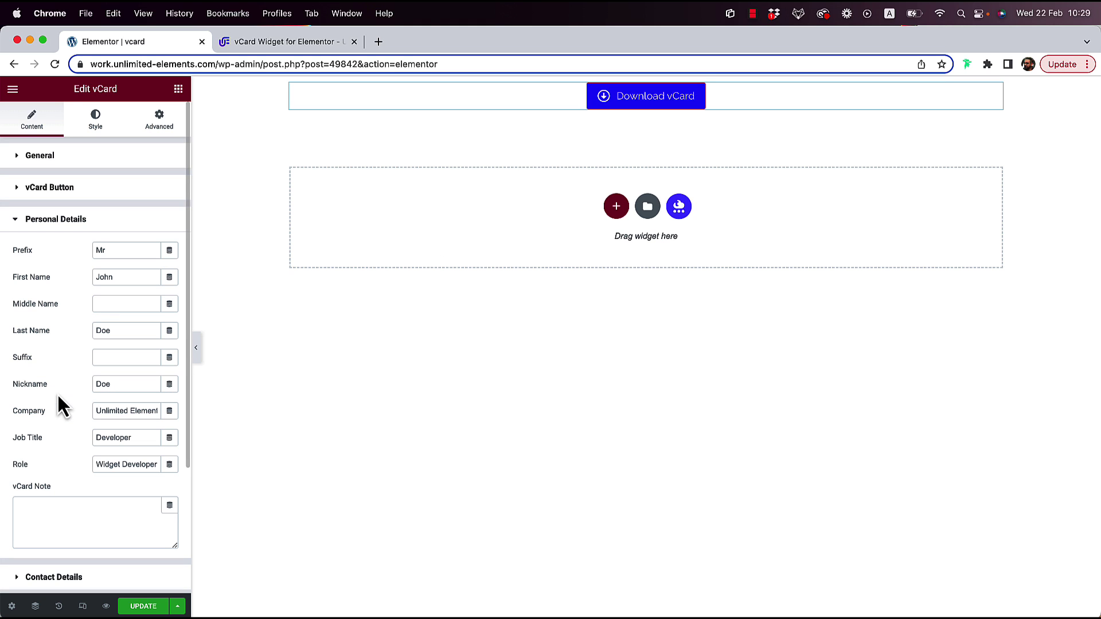
pyautogui.click(57, 222)
pyautogui.click(57, 252)
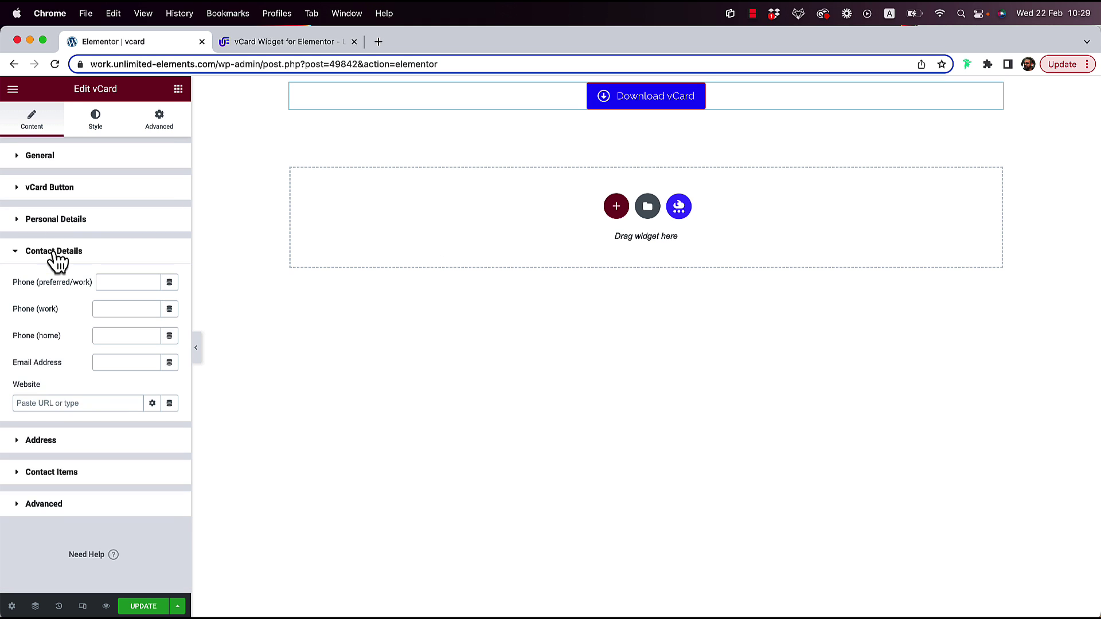
pyautogui.click(57, 258)
pyautogui.click(63, 285)
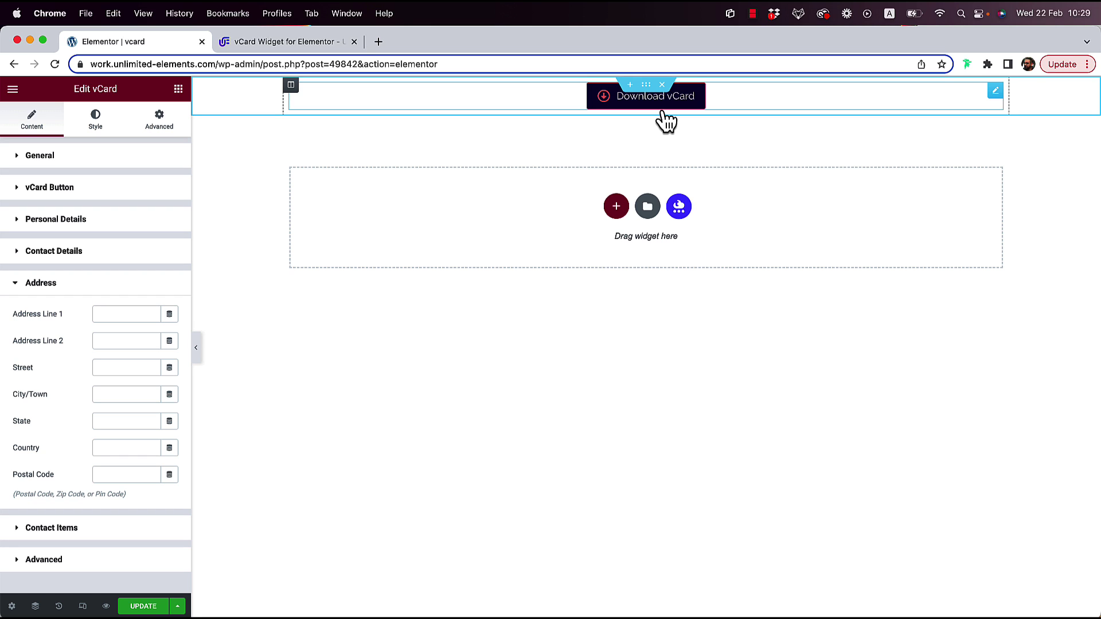
pyautogui.click(71, 228)
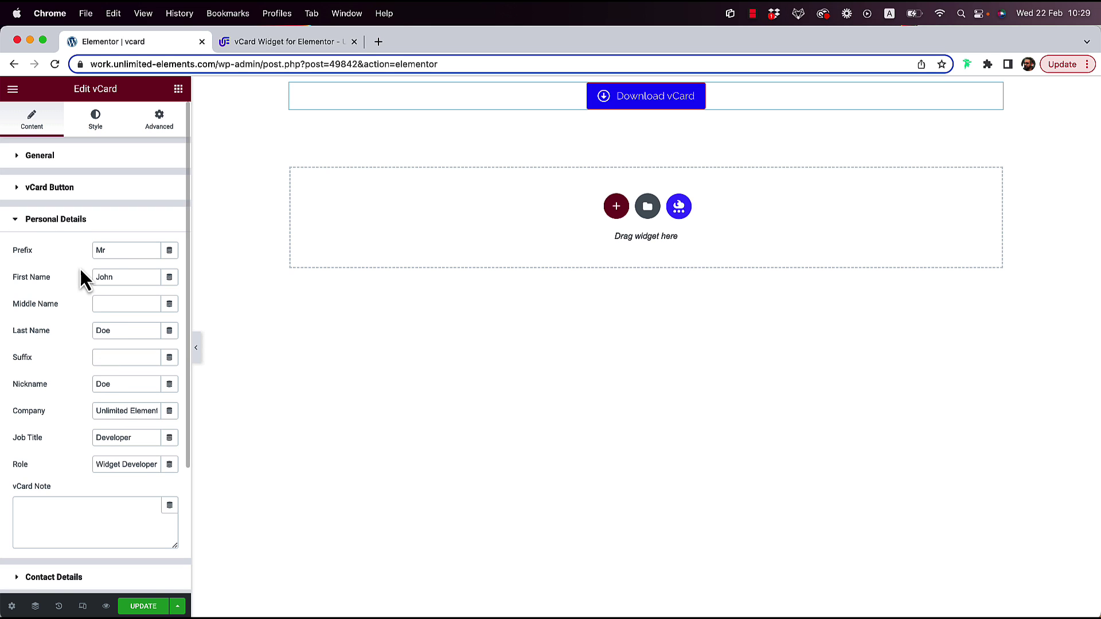
# Replace the default first and last name with the person's own first and last name
pyautogui.doubleClick(115, 274)
pyautogui.write('A')
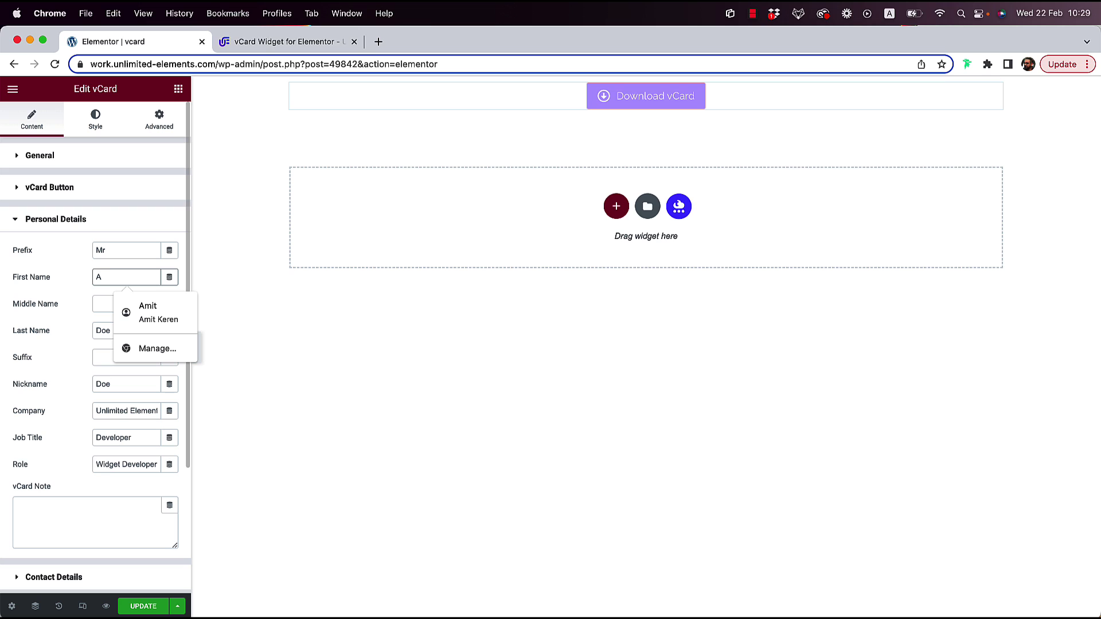
pyautogui.write('mit')
pyautogui.click(58, 312)
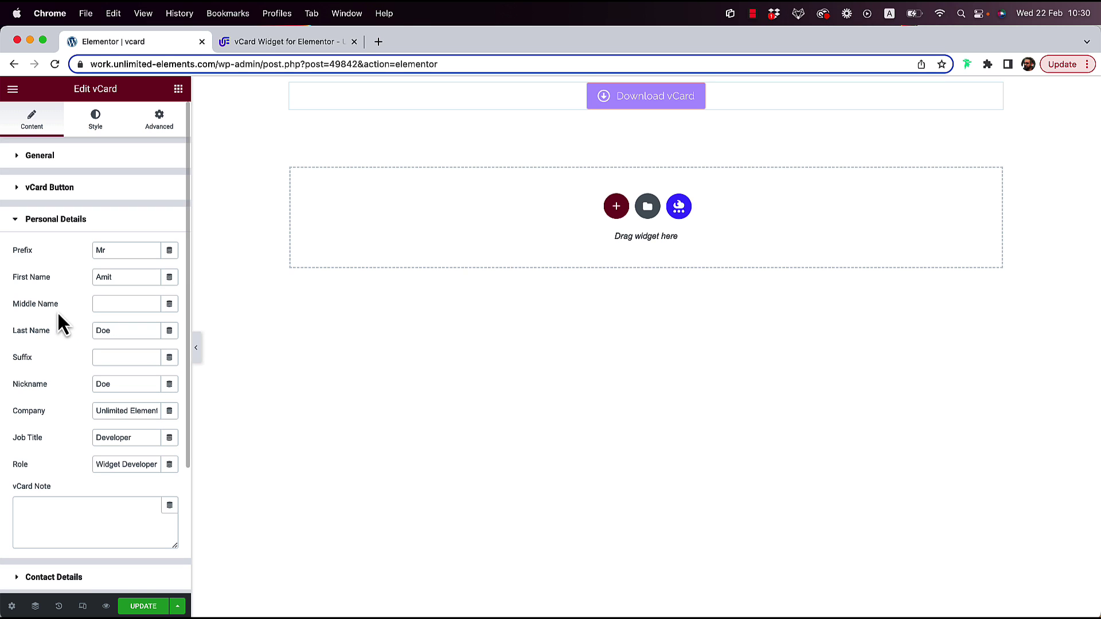
pyautogui.doubleClick(102, 330)
pyautogui.write('Keren')
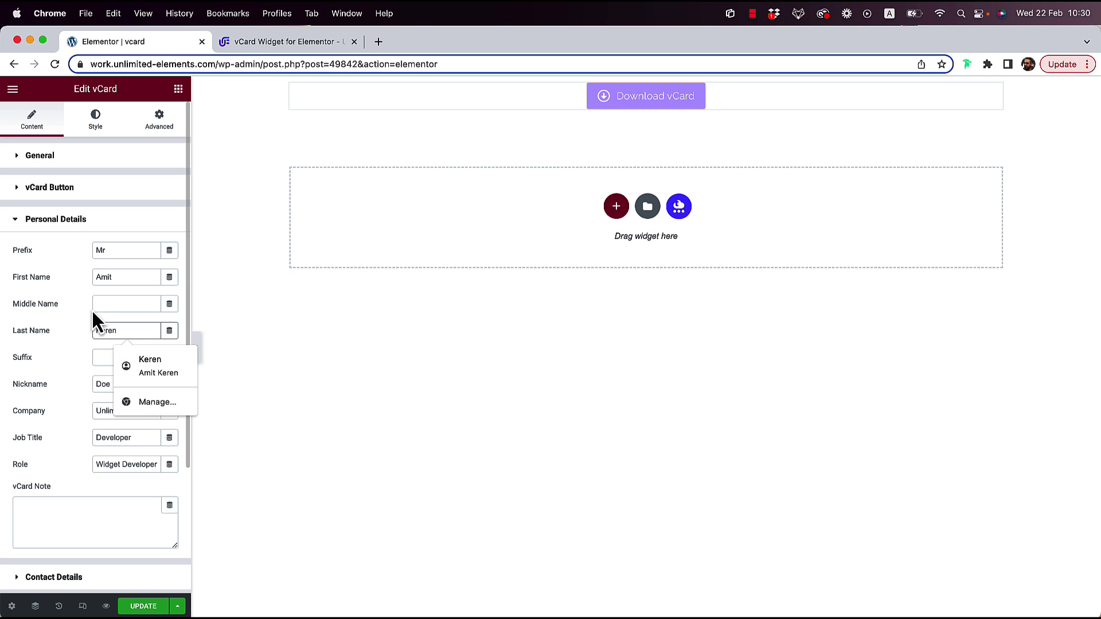
pyautogui.click(74, 466)
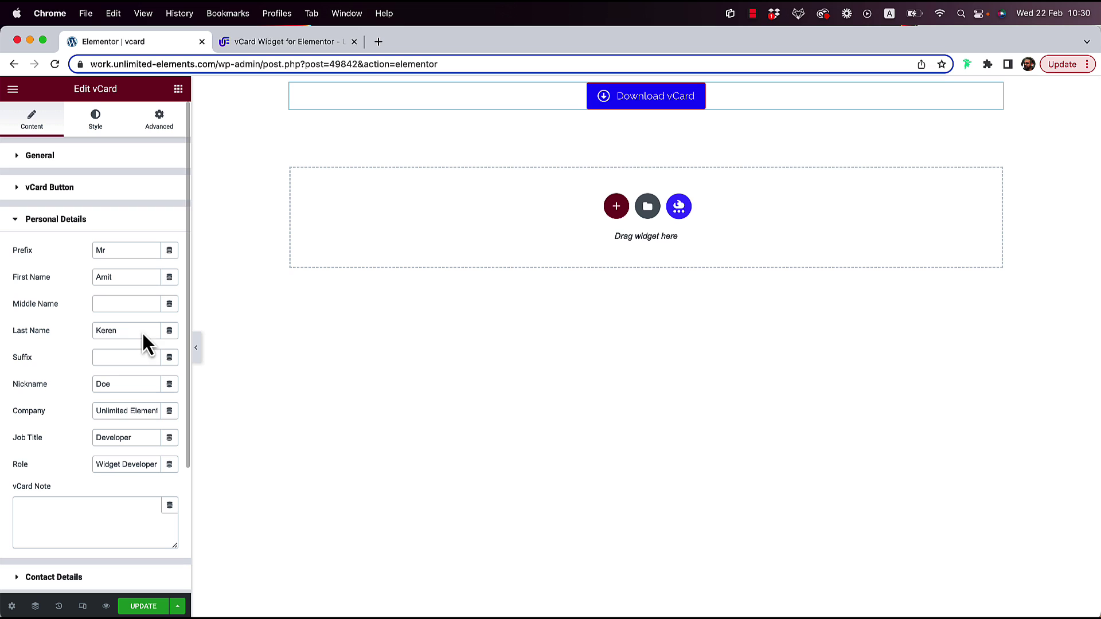
# Fill Contact Details' Email Address with the suggested autofill address and update the page
pyautogui.click(53, 225)
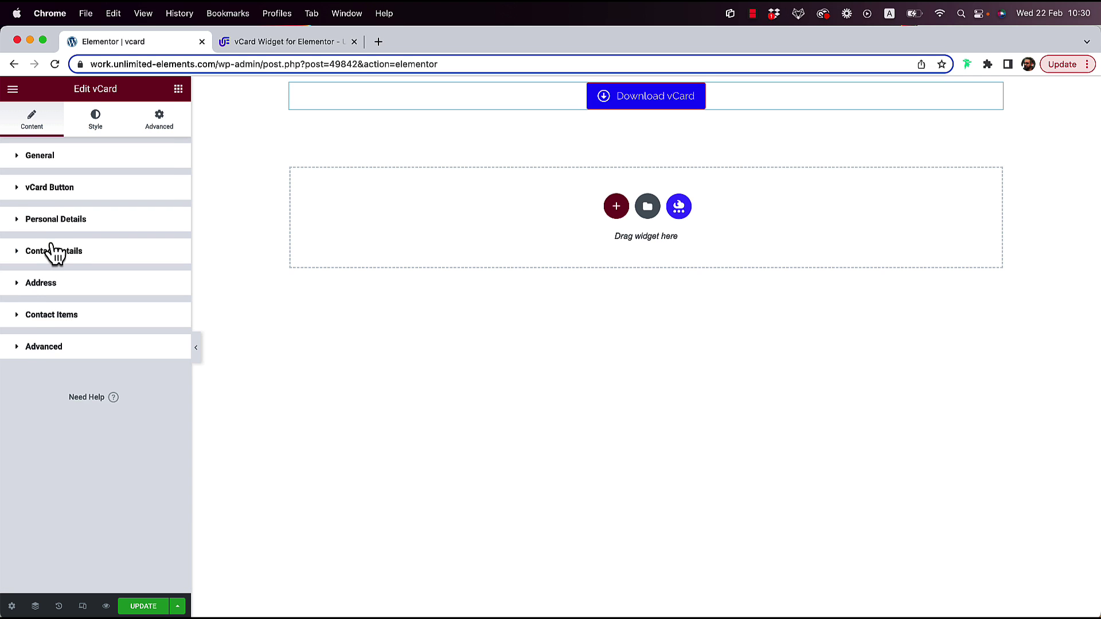
pyautogui.click(54, 253)
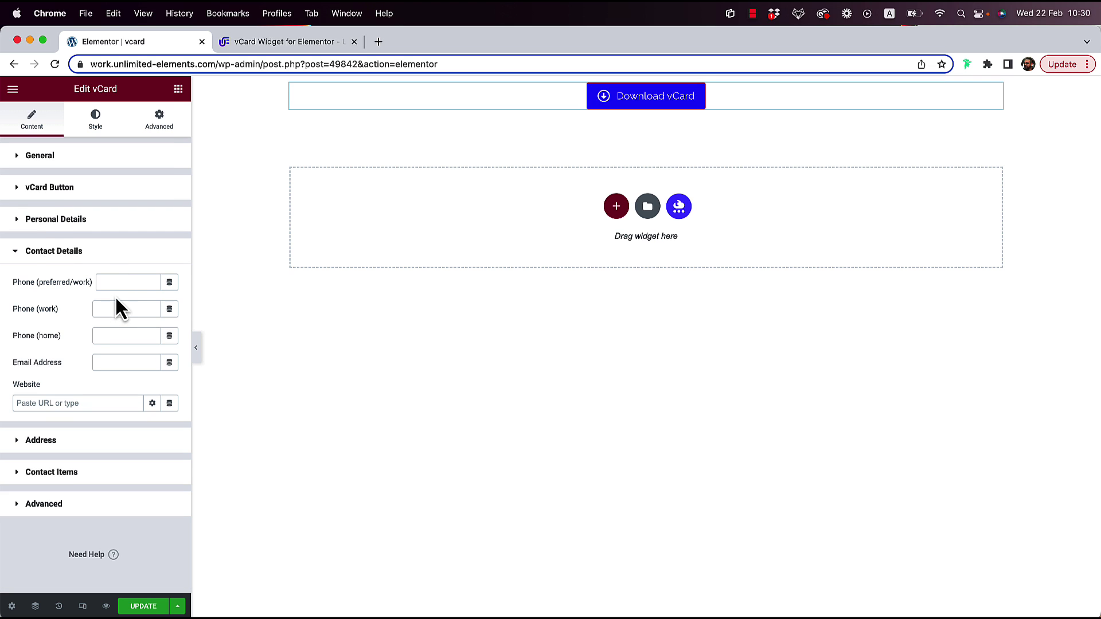
pyautogui.click(103, 362)
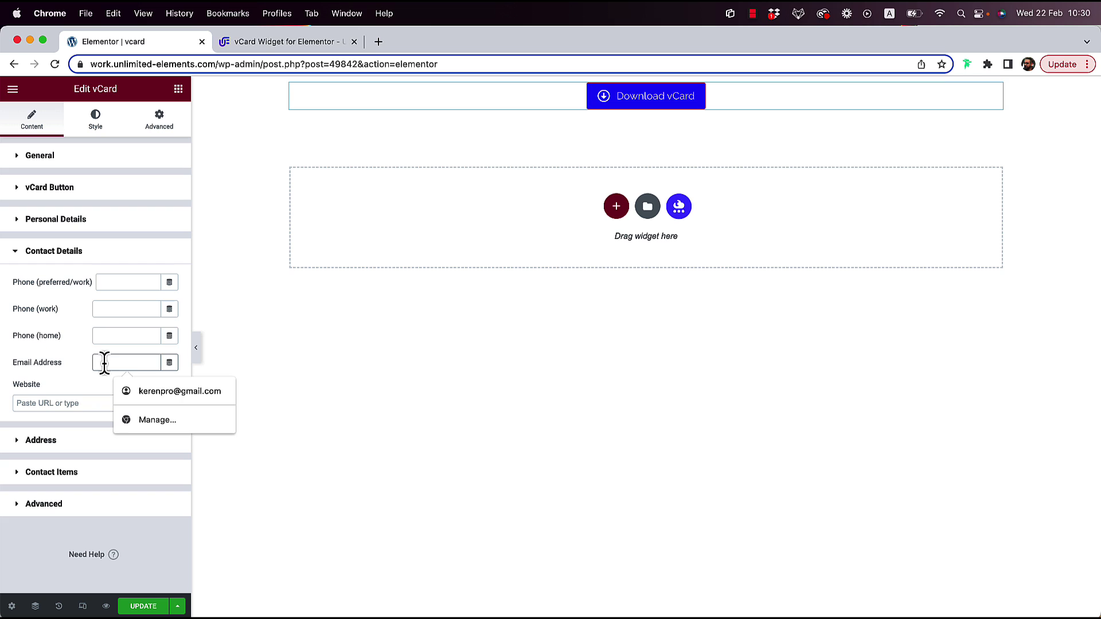
pyautogui.click(172, 391)
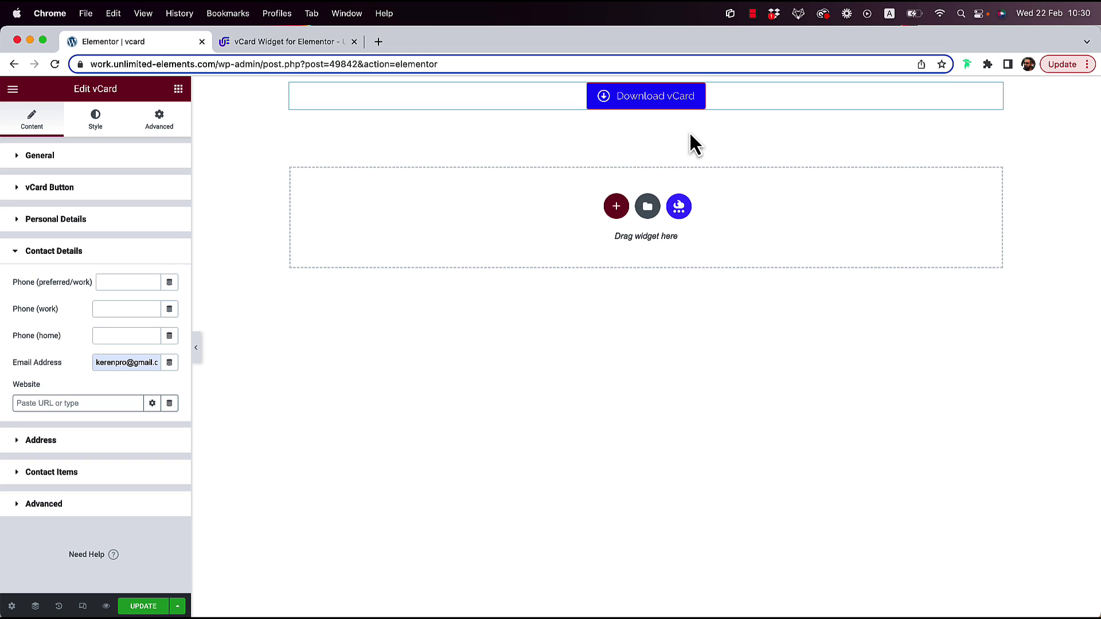
pyautogui.click(138, 611)
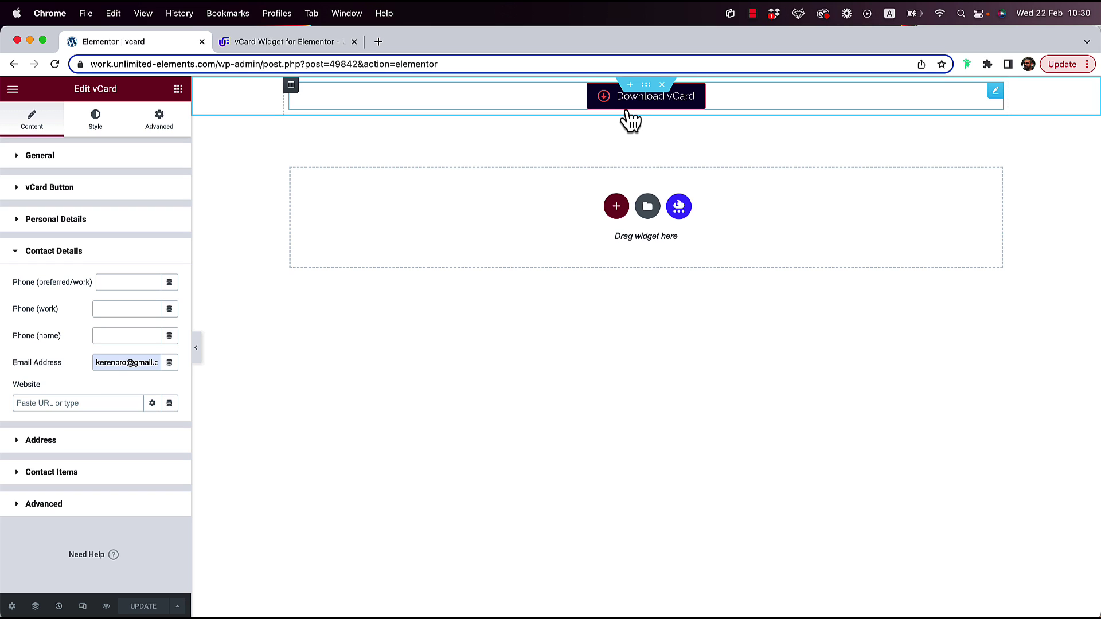
# Turn Show QR Code to YES in the General section
pyautogui.click(51, 170)
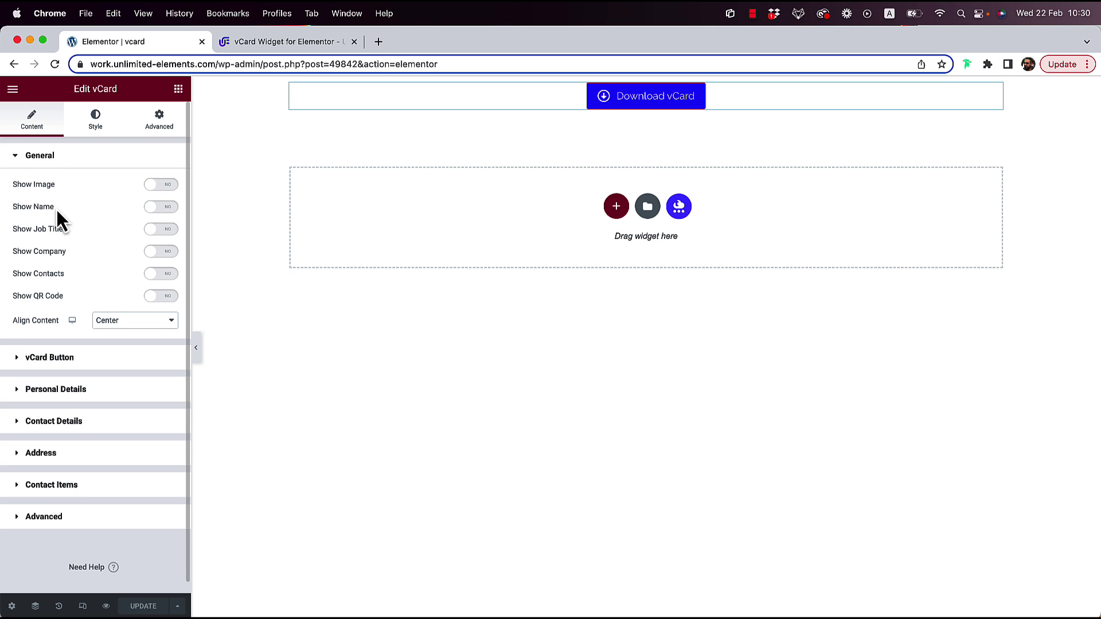
pyautogui.click(162, 297)
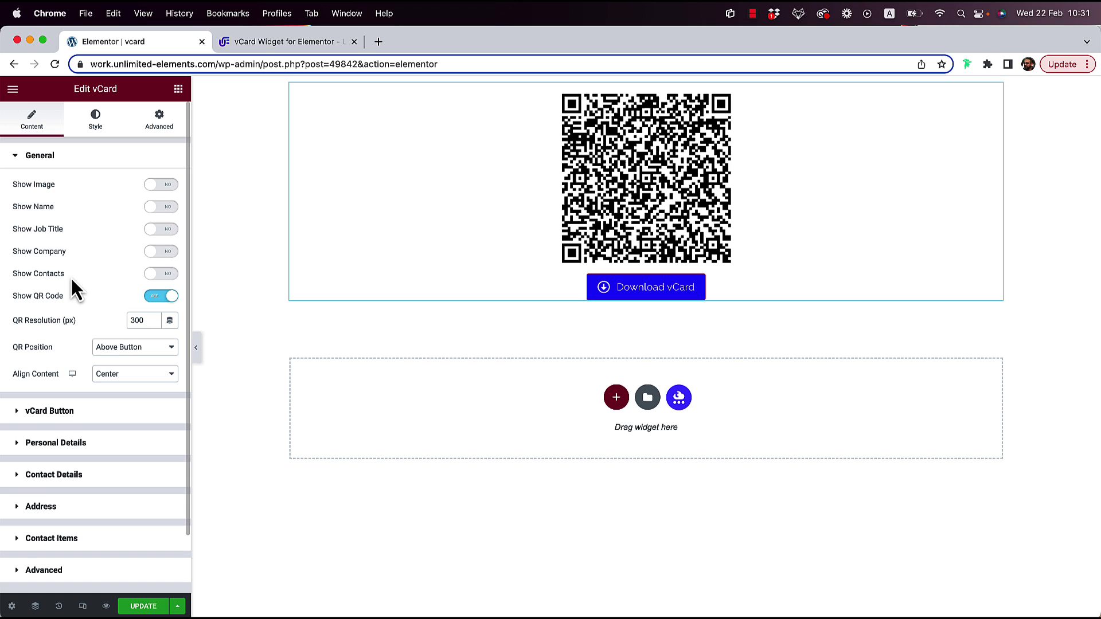
# Switch off the QR code and turn on Show Image, Show Name, Show Job Title and Show Contacts
pyautogui.click(167, 297)
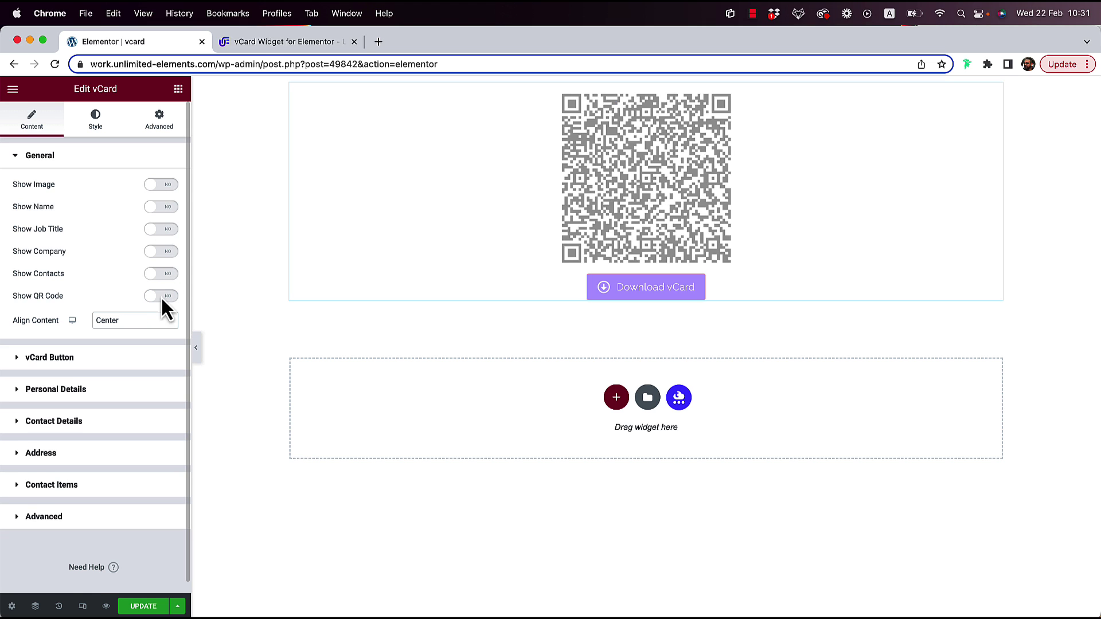
pyautogui.click(165, 190)
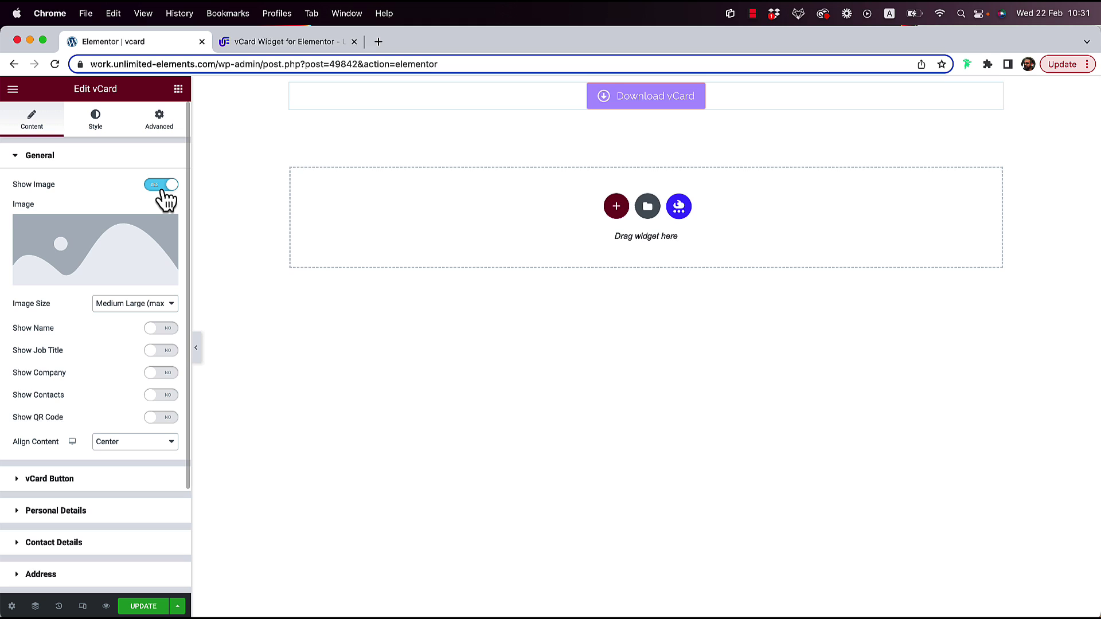
pyautogui.click(154, 339)
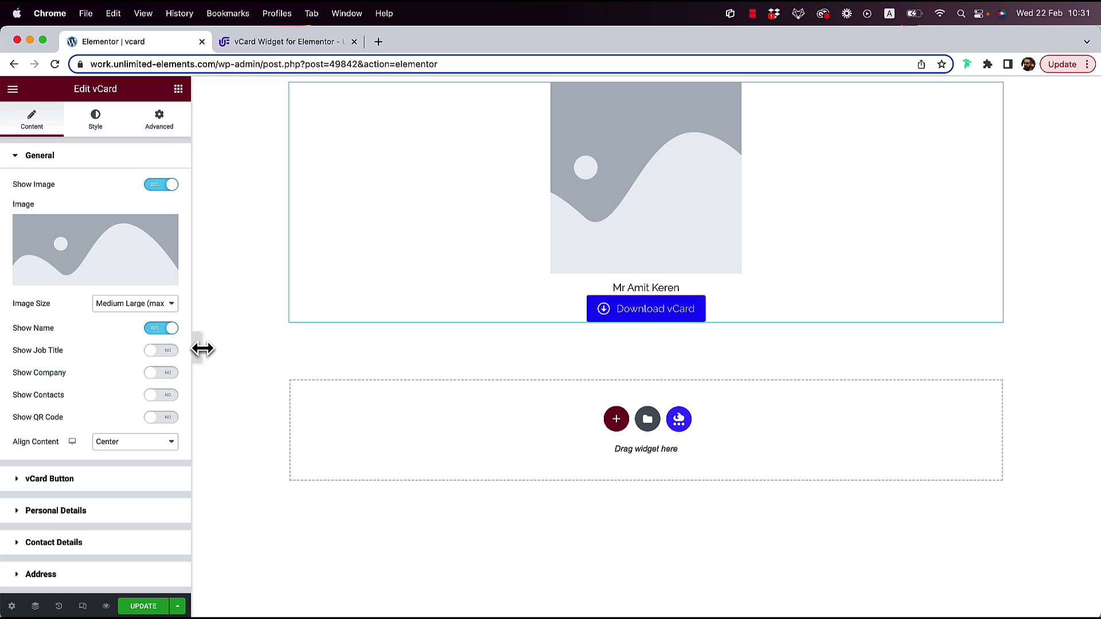
pyautogui.click(169, 356)
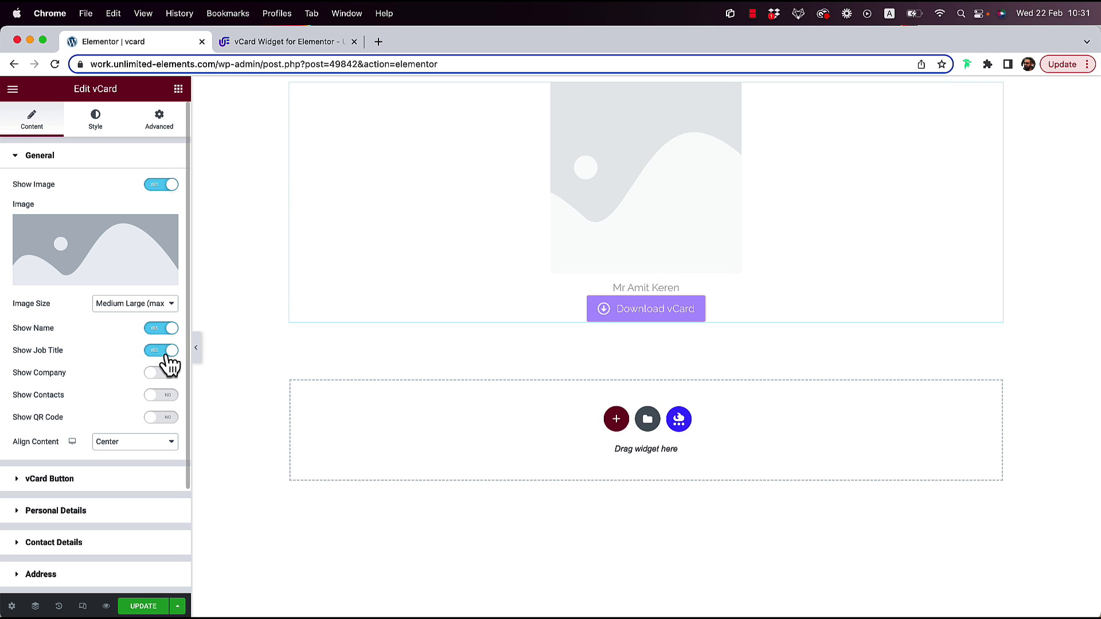
pyautogui.click(160, 397)
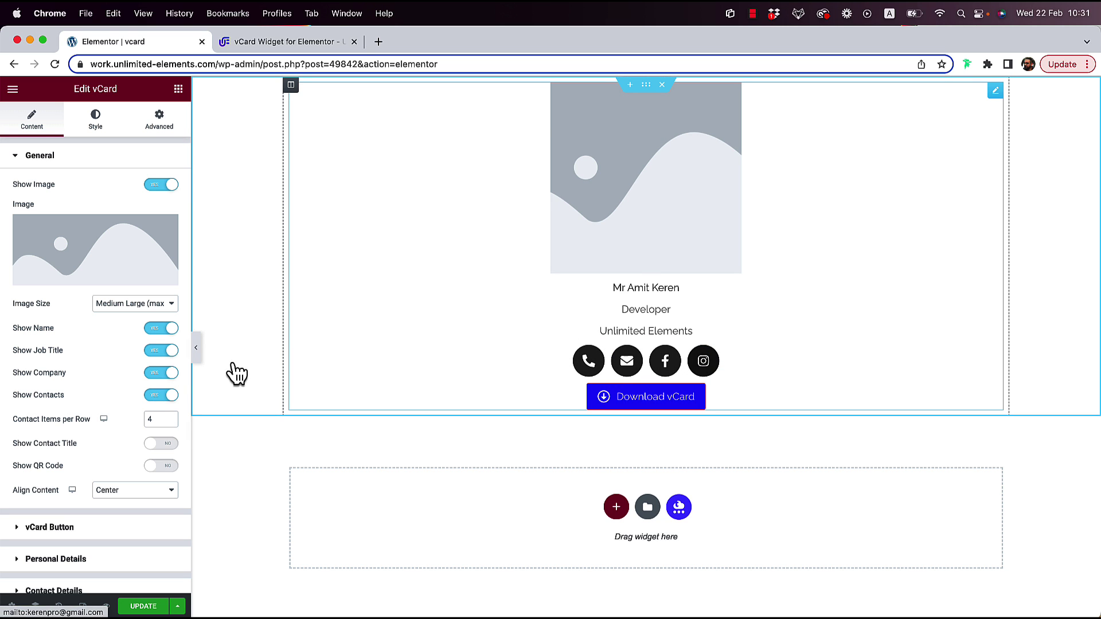
# Drag the Facebook item to the top of the Contact Items list
pyautogui.scroll(-5, 109, 333)
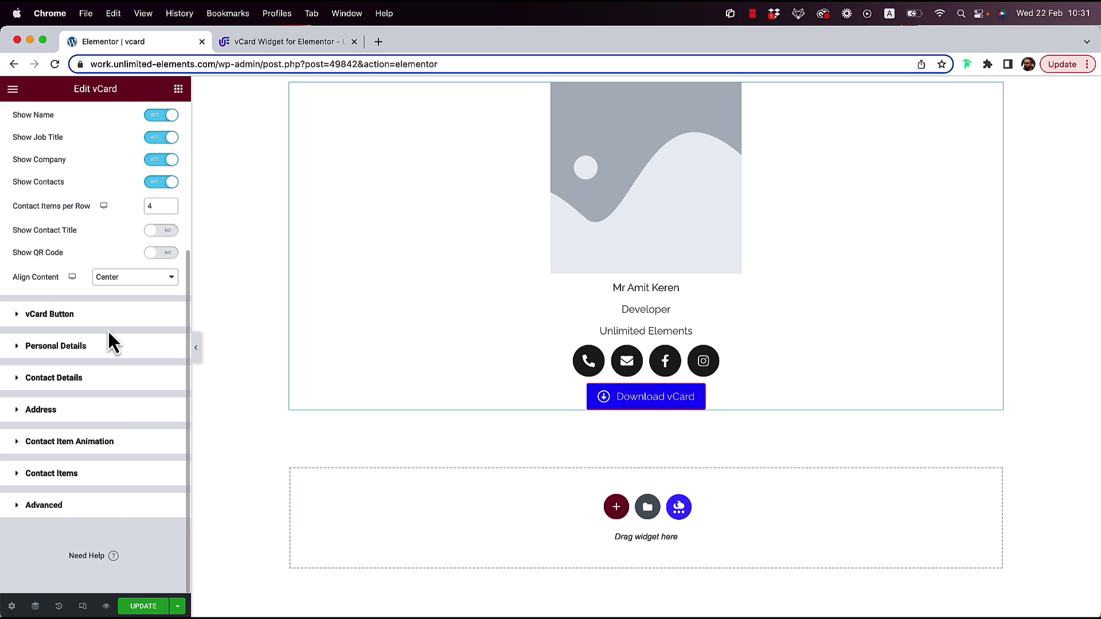
pyautogui.click(49, 477)
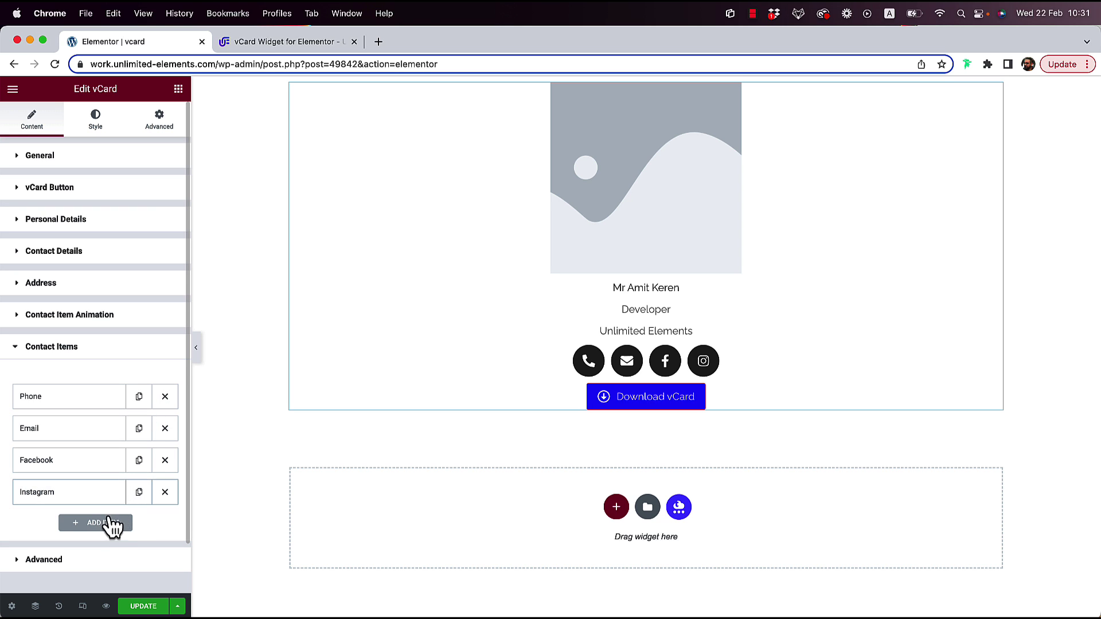
pyautogui.moveTo(87, 467); pyautogui.dragTo(96, 401)
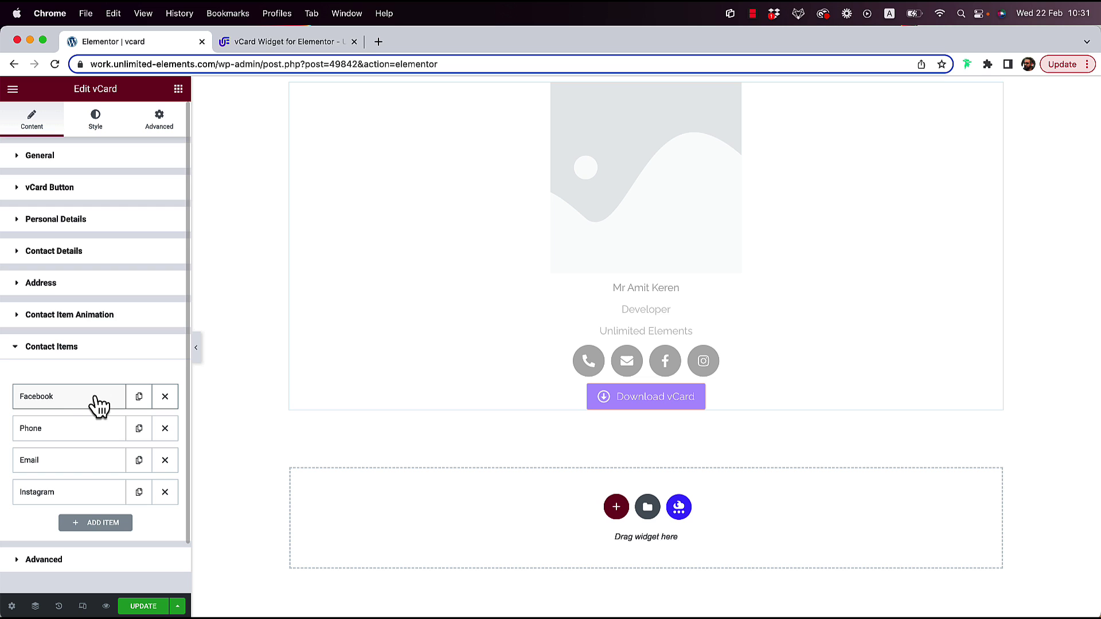
# Inspect the Phone item's Title and Source, leaving the source as Phone Work Preferred
pyautogui.click(54, 436)
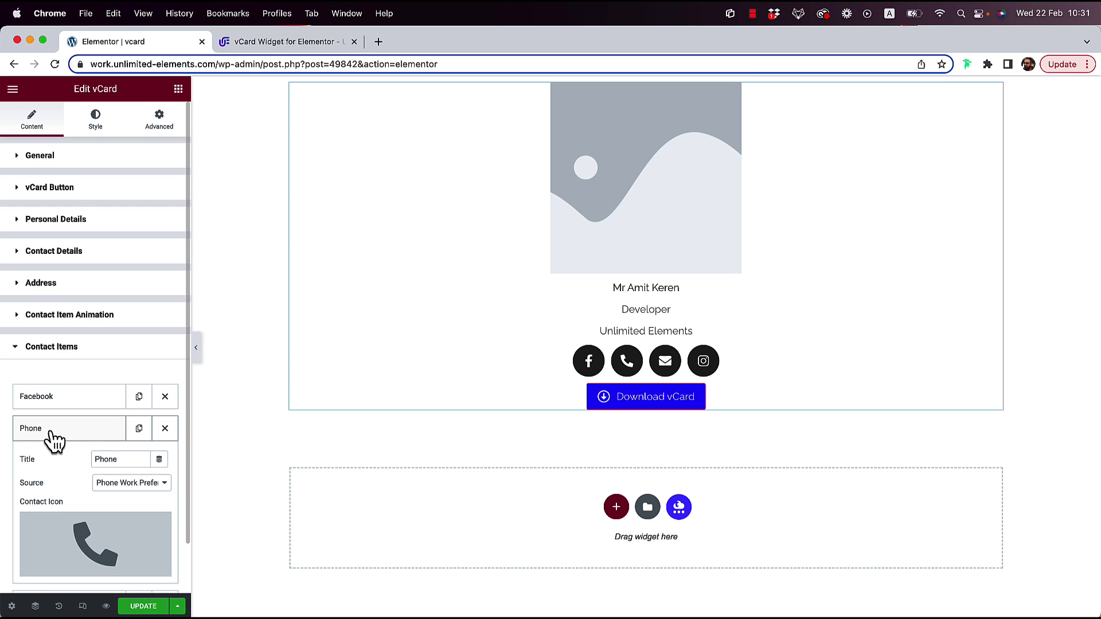
pyautogui.scroll(-5, 53, 438)
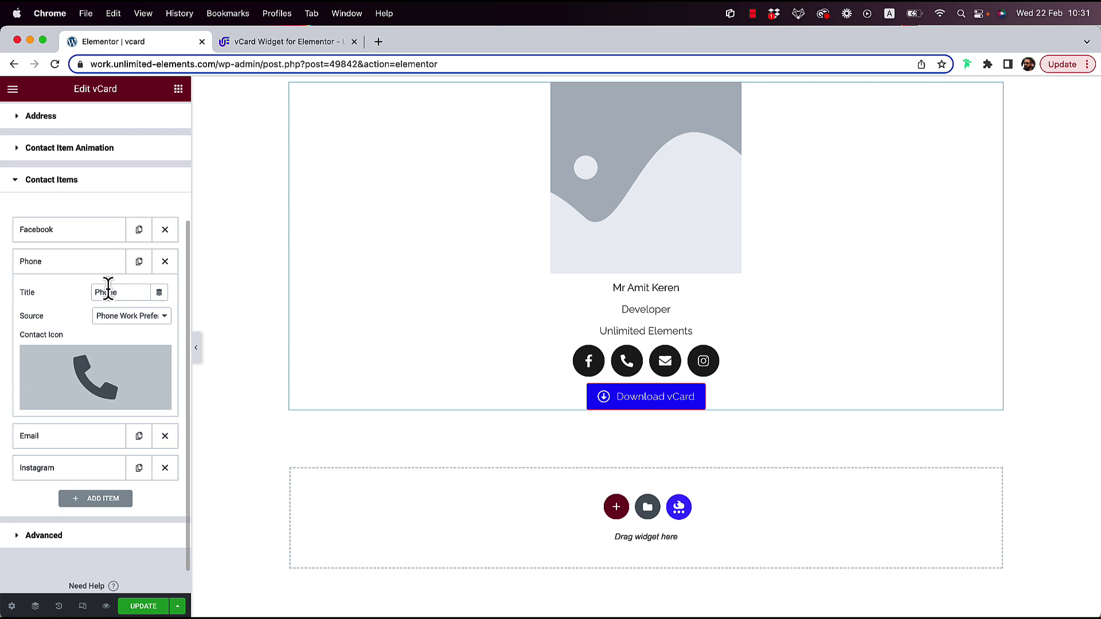
pyautogui.moveTo(112, 290); pyautogui.dragTo(119, 291)
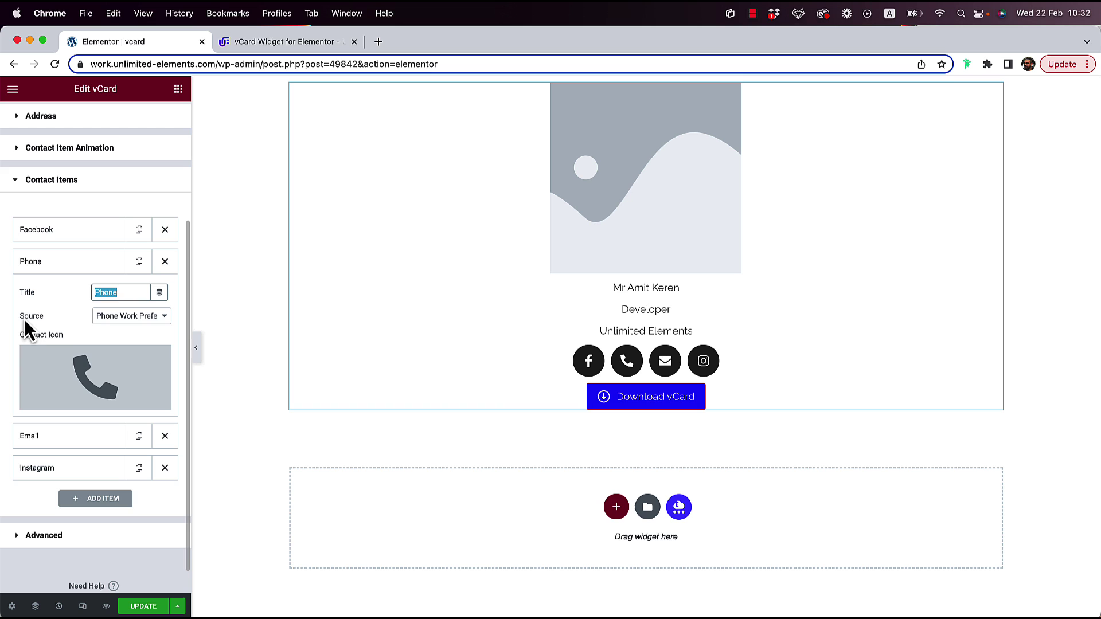
pyautogui.scroll(3, 123, 287)
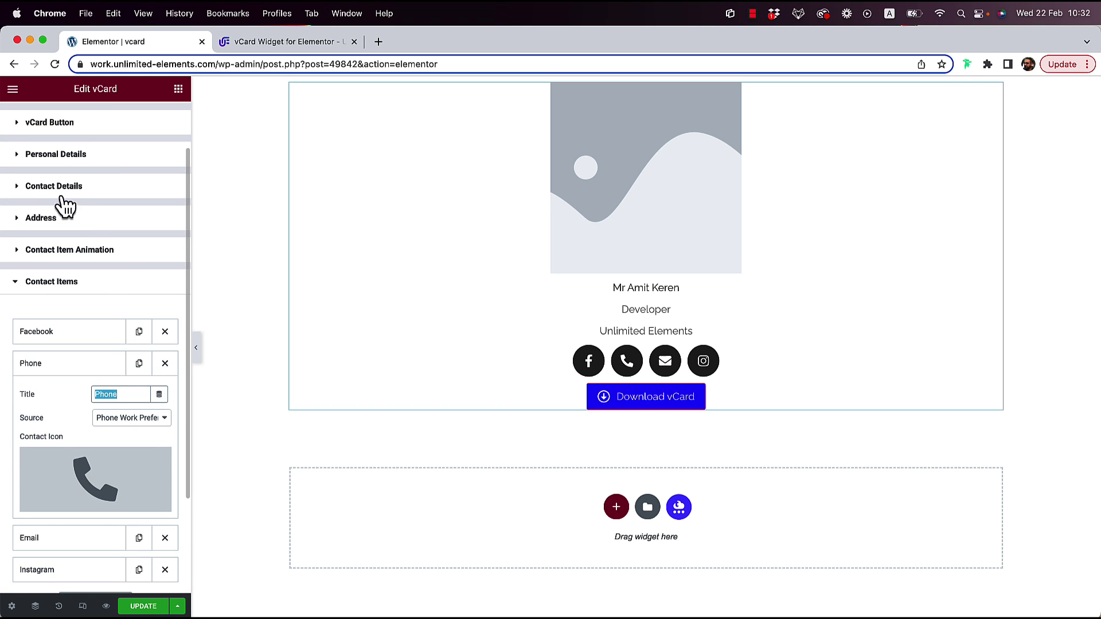
pyautogui.click(117, 423)
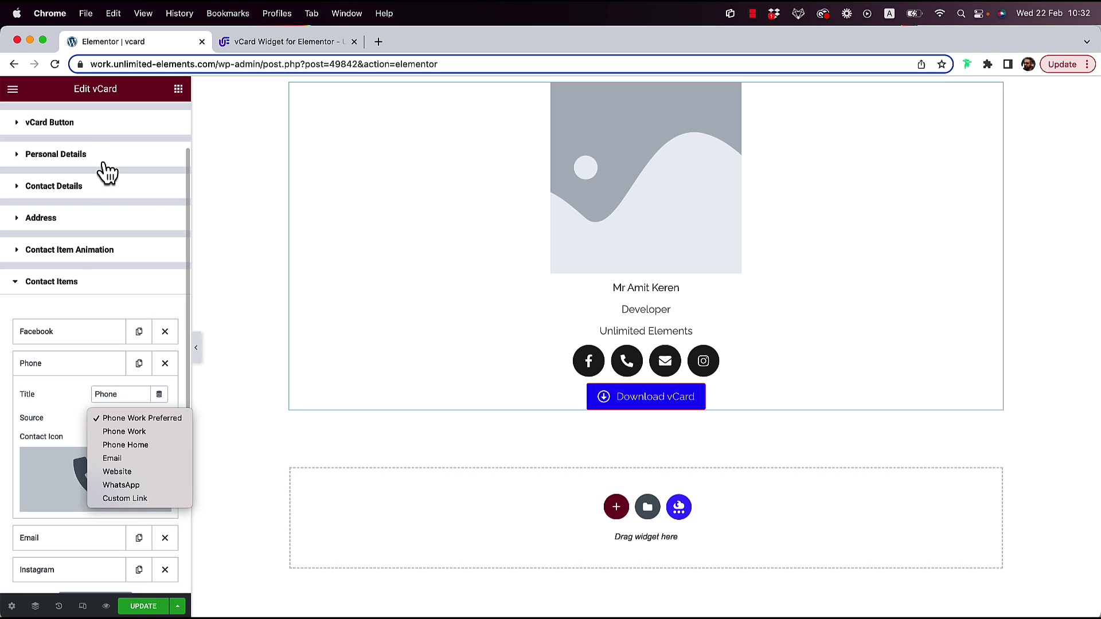
pyautogui.click(79, 288)
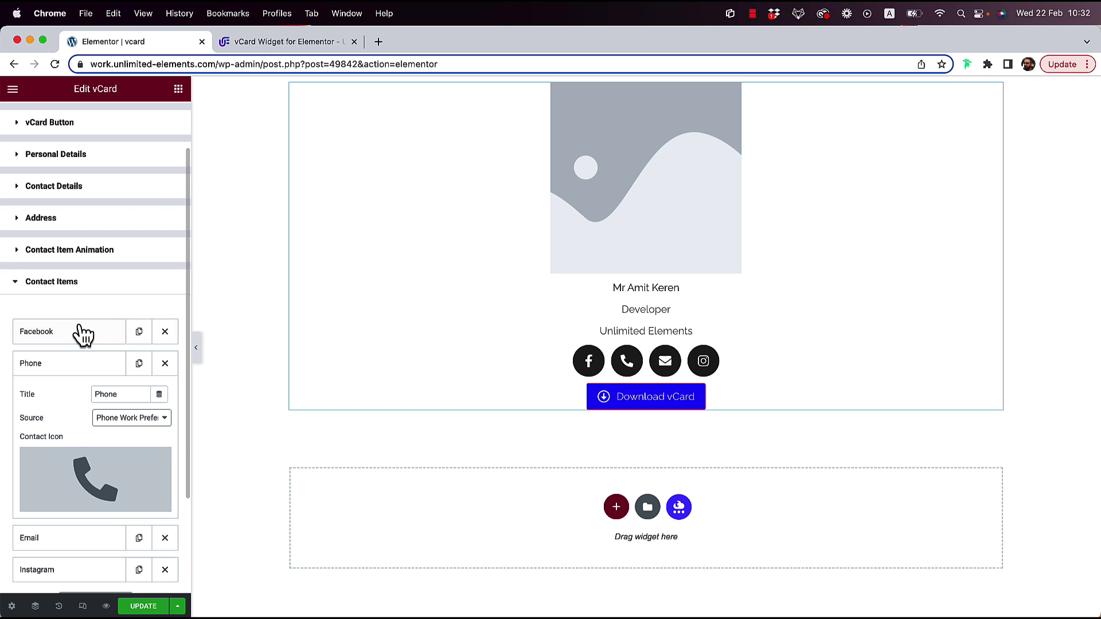
pyautogui.scroll(-5, 81, 332)
# Look at the contact animation settings, then show the vCard's style settings, starting with Card
pyautogui.scroll(6, 82, 340)
pyautogui.scroll(2, 81, 334)
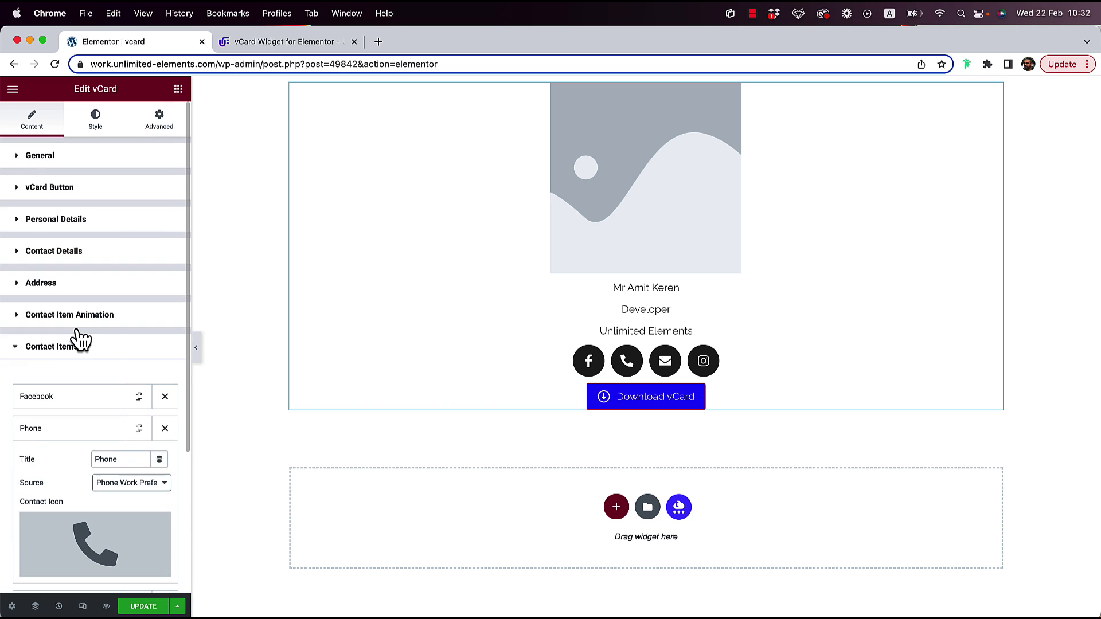
pyautogui.click(77, 321)
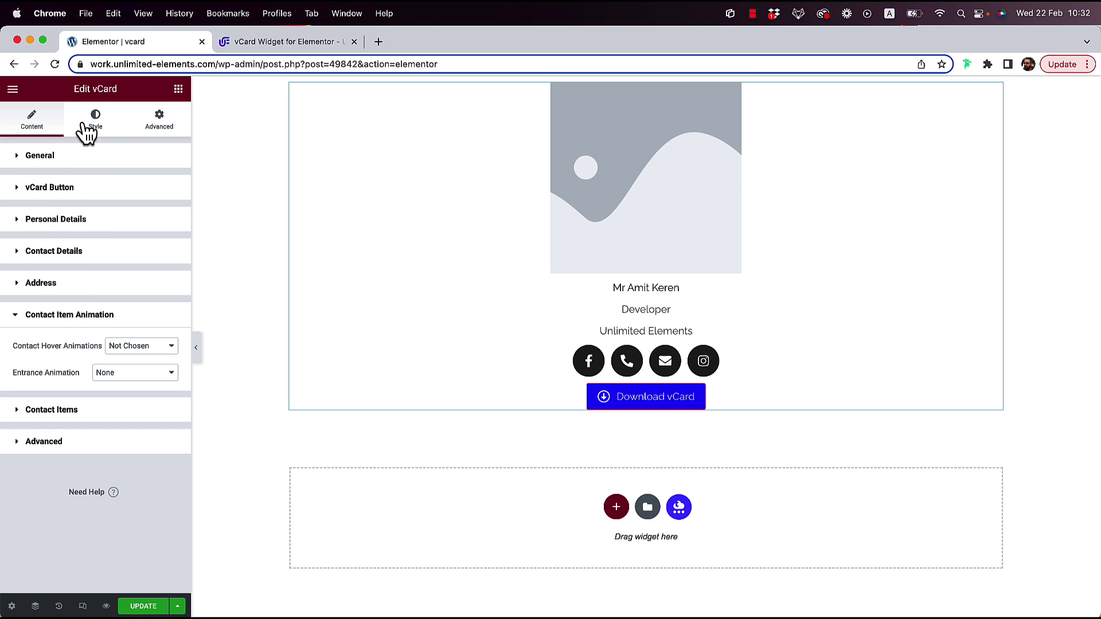
pyautogui.click(101, 127)
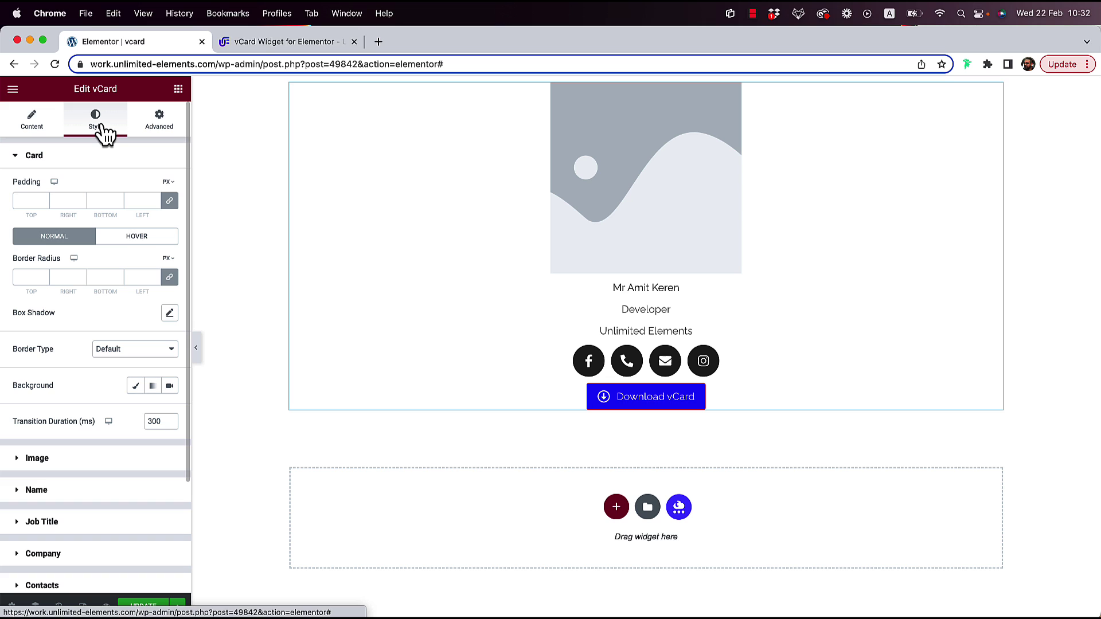
# Make the vCard image 200 by 200 with a 100 px border radius so it's circular
pyautogui.click(66, 459)
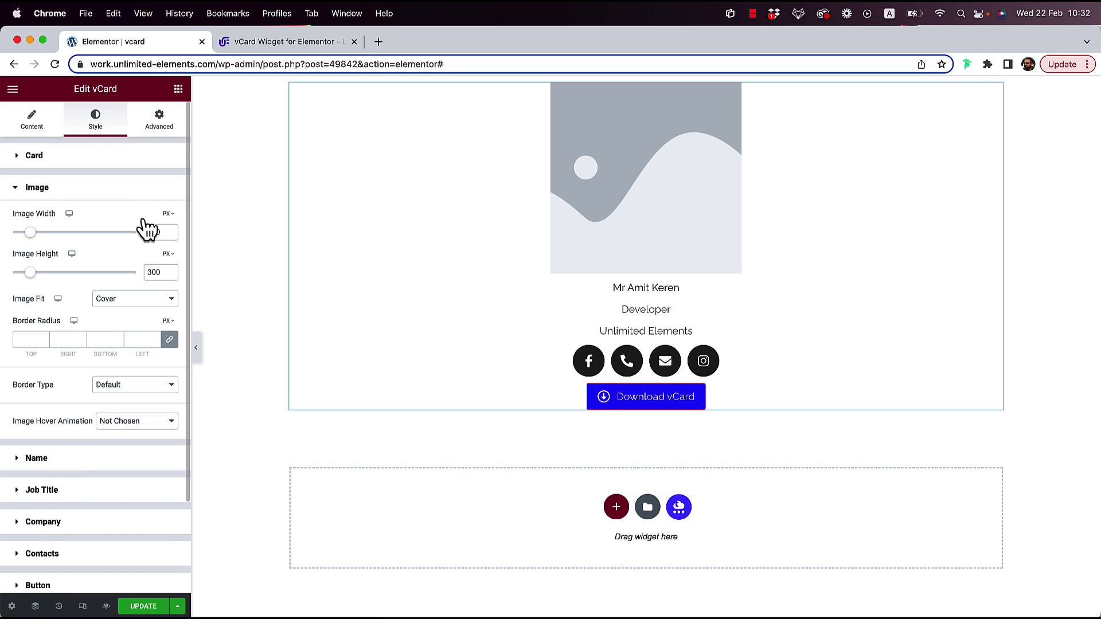
pyautogui.doubleClick(153, 232)
pyautogui.write('200')
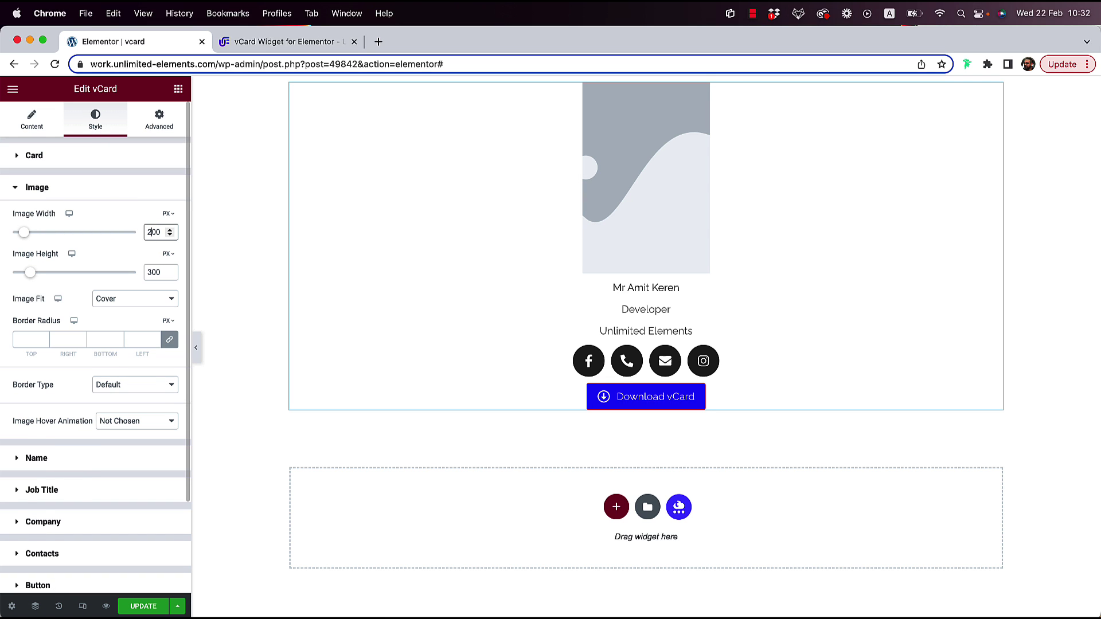
pyautogui.doubleClick(153, 272)
pyautogui.write('200')
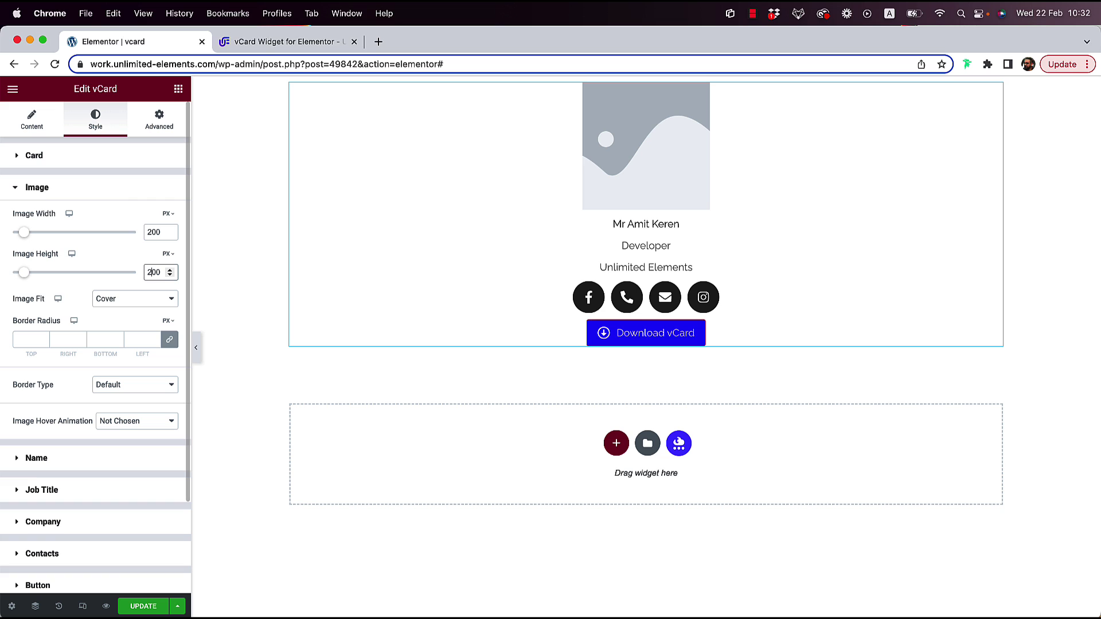
pyautogui.click(45, 339)
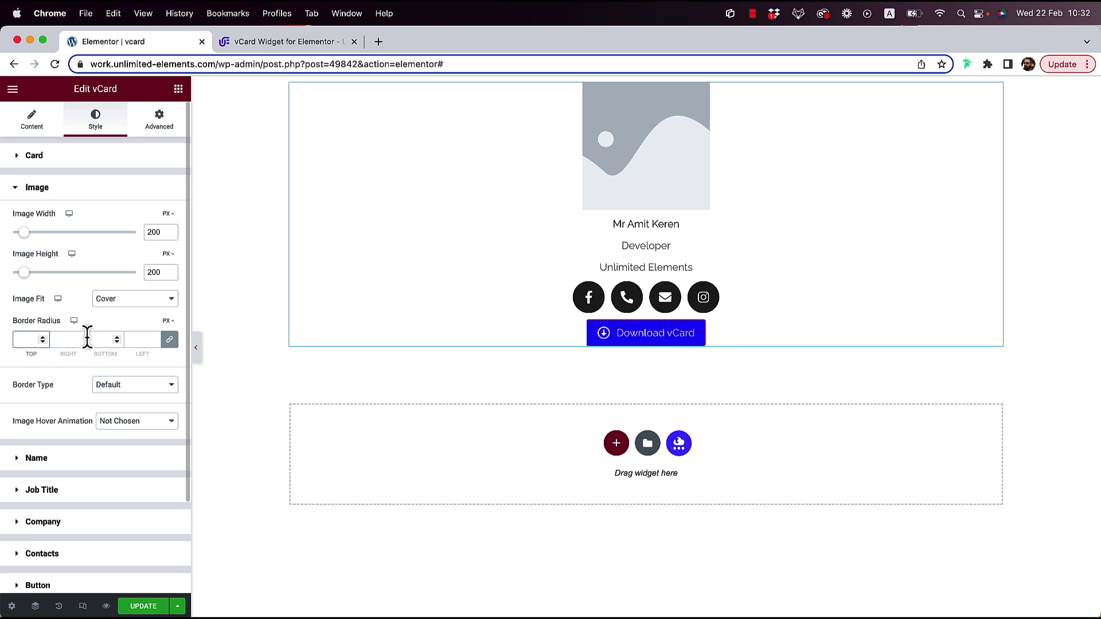
pyautogui.write('100')
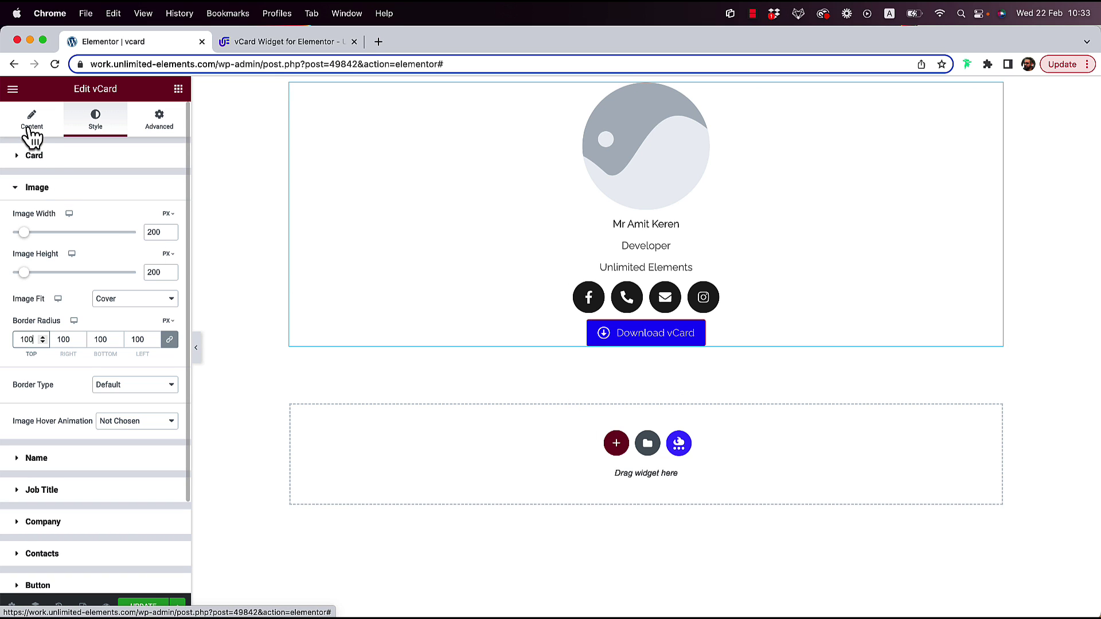
pyautogui.click(29, 129)
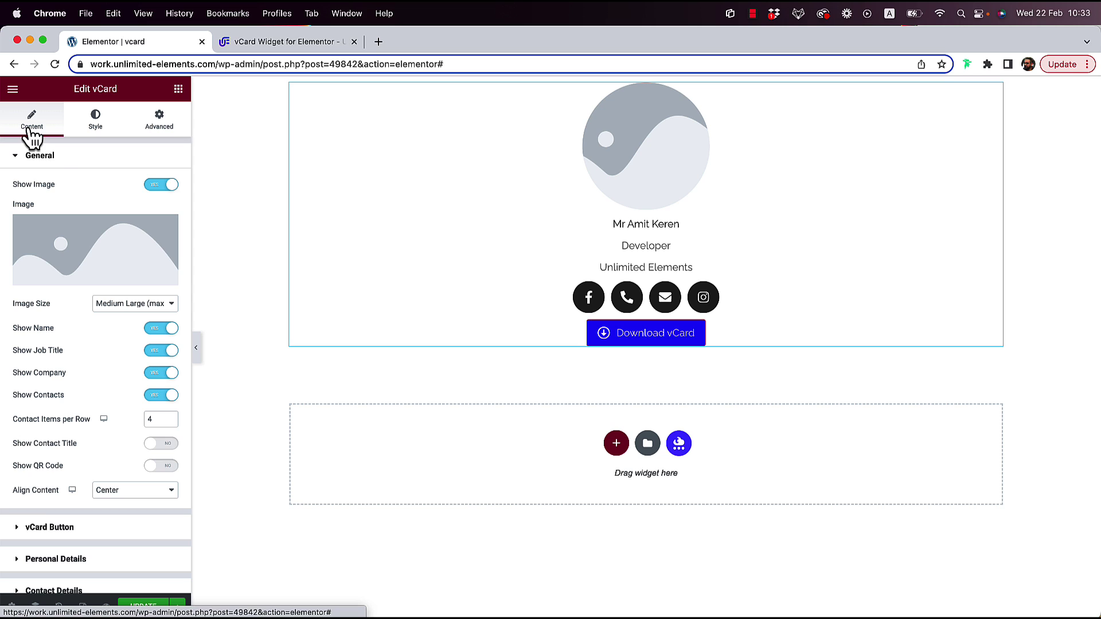
# Insert the concert photo of the singer in red from the Media Library as the round profile image
pyautogui.click(70, 237)
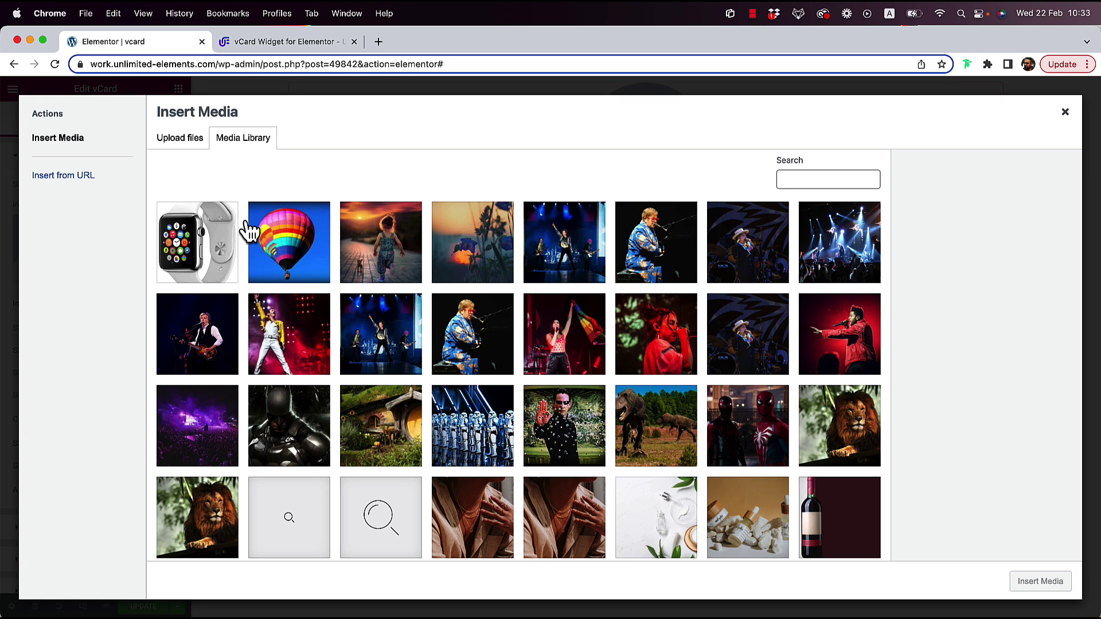
pyautogui.click(656, 355)
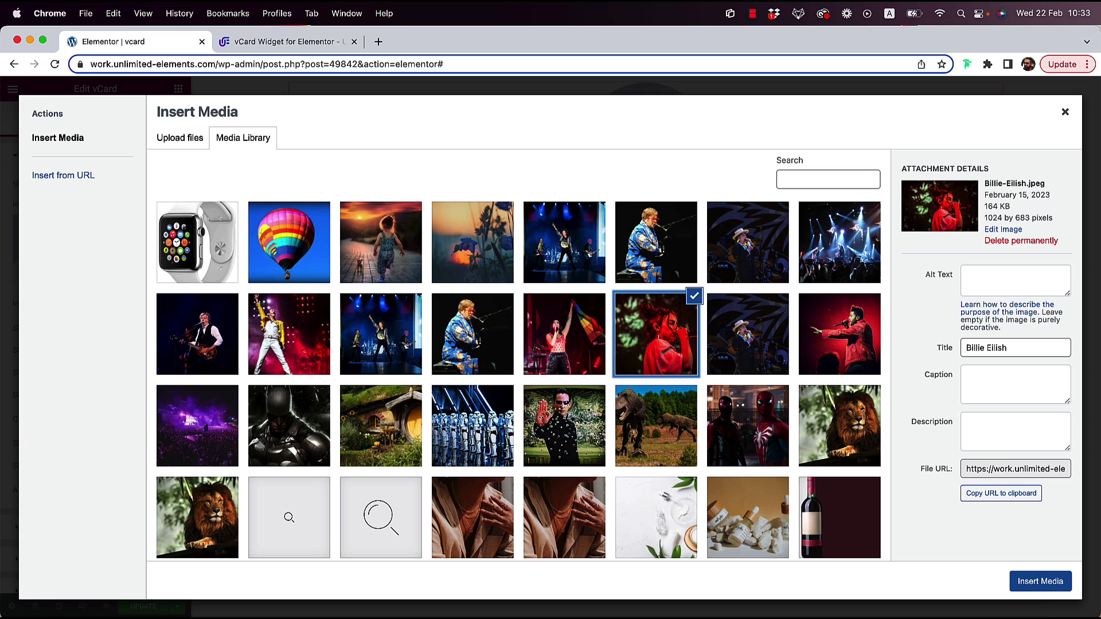
pyautogui.click(1039, 581)
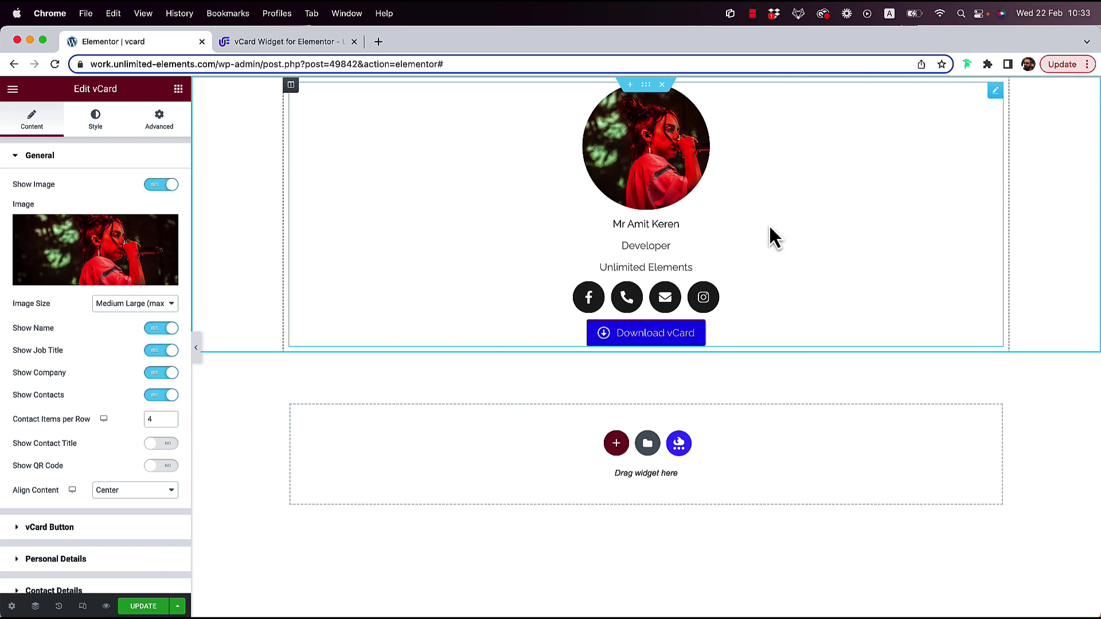
# Switch the editor preview to Mobile device size
pyautogui.click(82, 606)
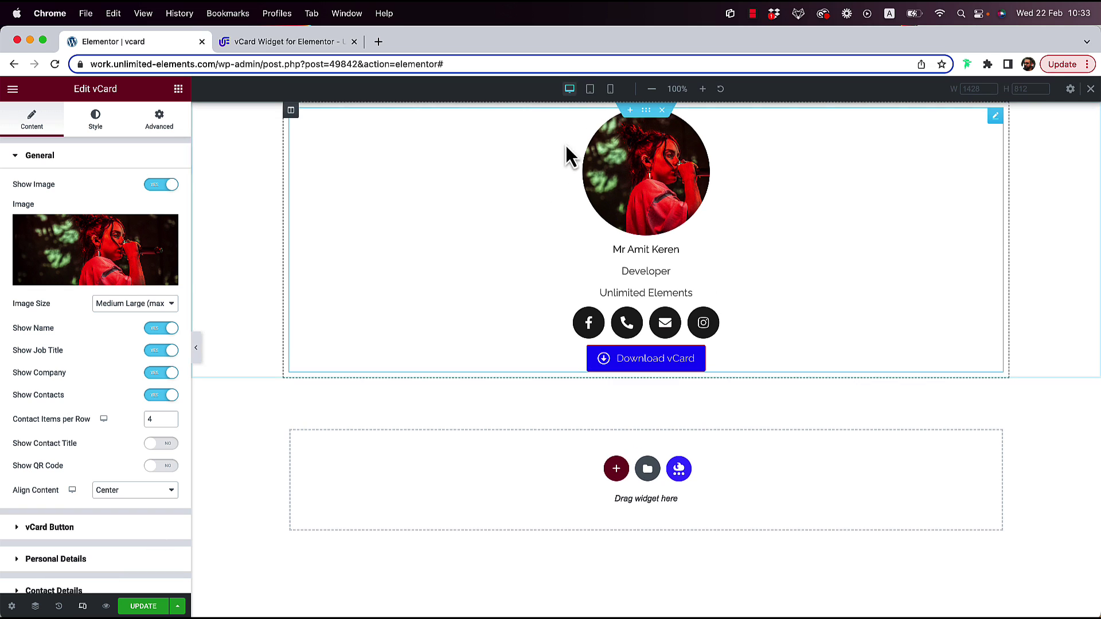
pyautogui.click(610, 90)
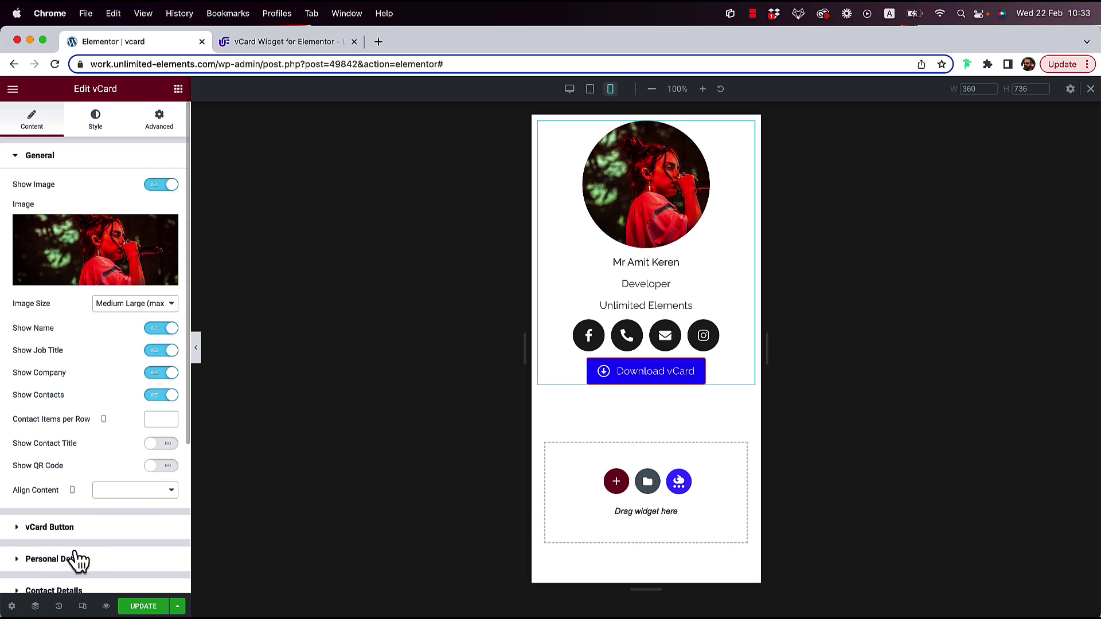
pyautogui.scroll(-3, 76, 558)
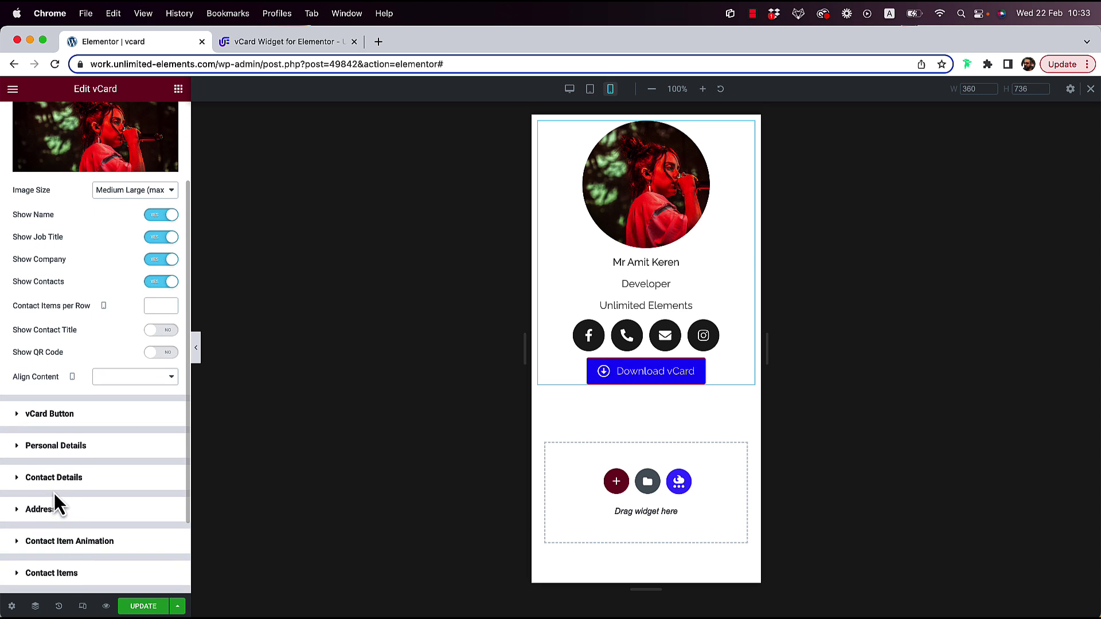
pyautogui.scroll(-3, 55, 503)
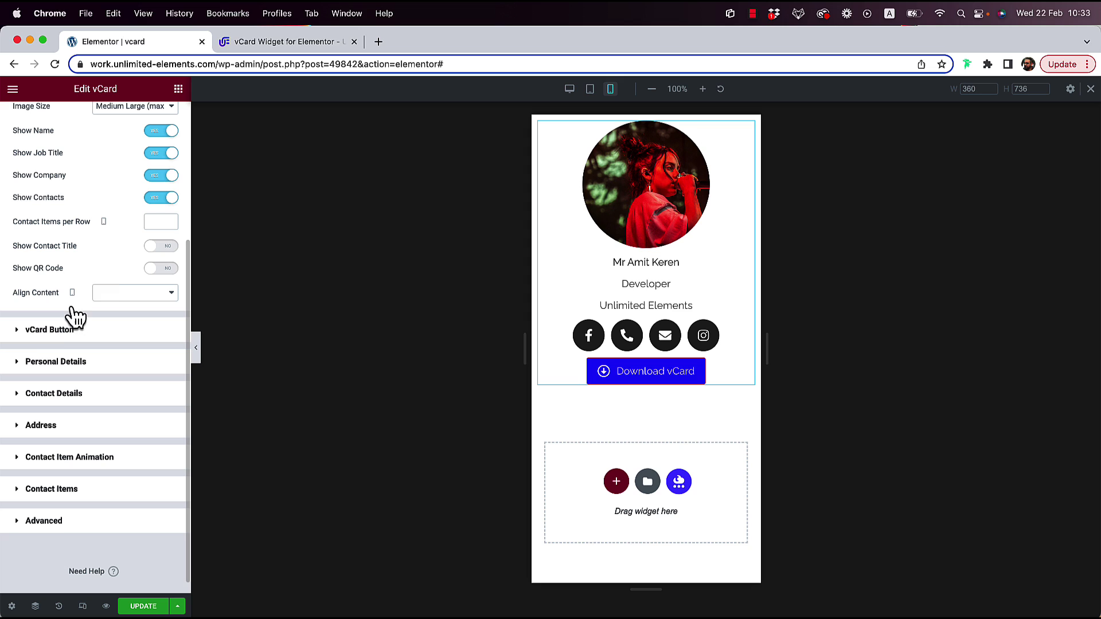
pyautogui.scroll(1, 114, 308)
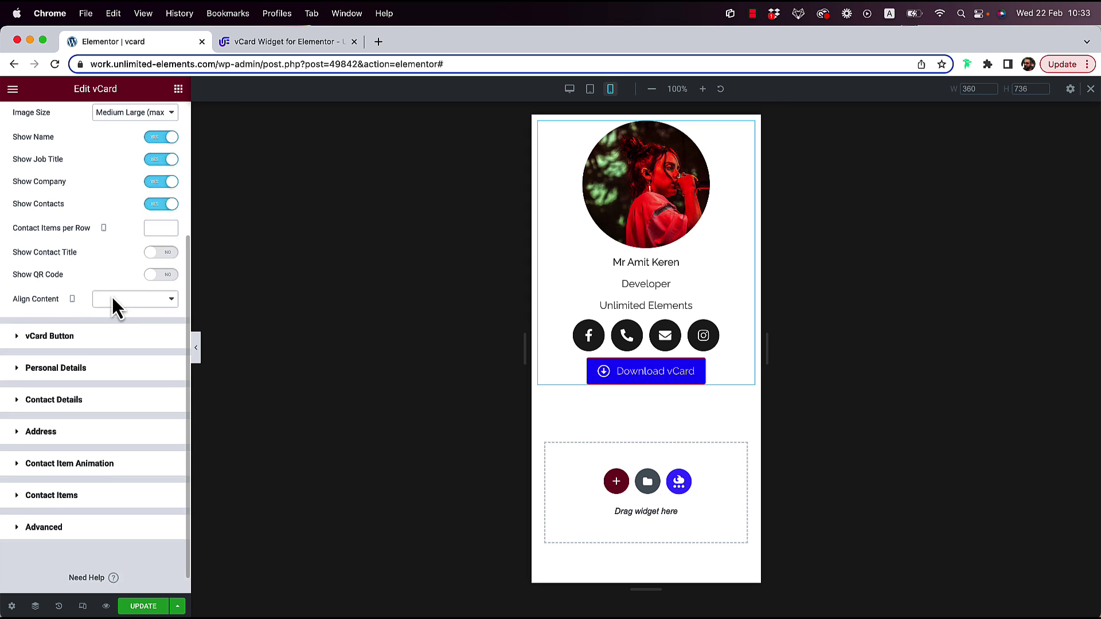
pyautogui.scroll(1, 114, 307)
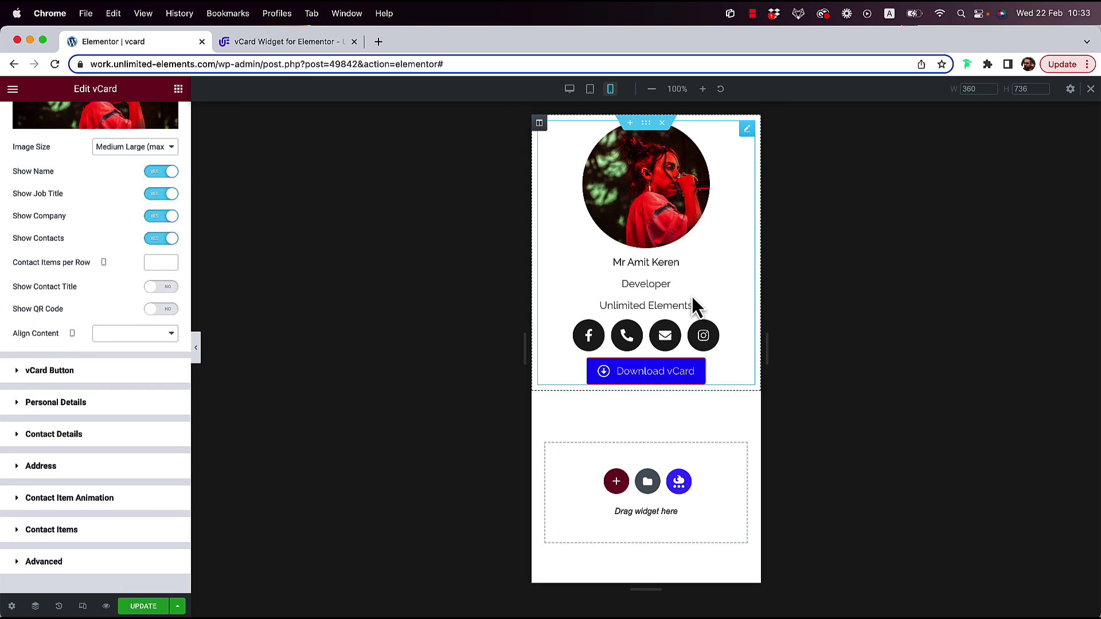
# Set Contact Items per Row to 3 for mobile and expand the Contact Items list
pyautogui.click(159, 265)
pyautogui.write('3')
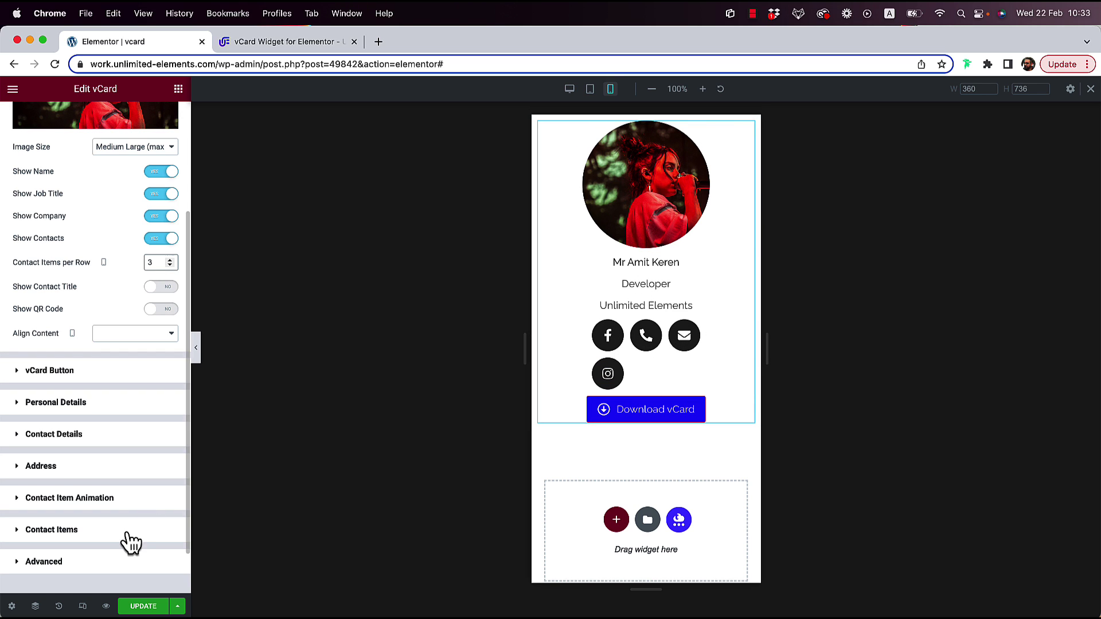
pyautogui.click(85, 535)
# Duplicate the Instagram contact item twice, giving six contact icons
pyautogui.click(140, 493)
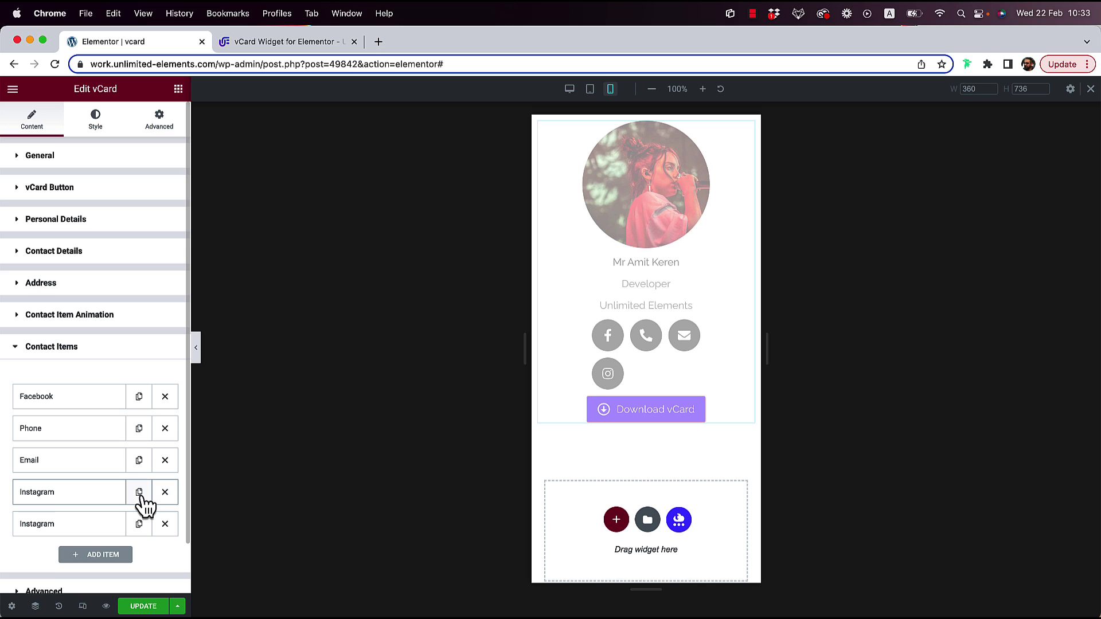
pyautogui.click(139, 493)
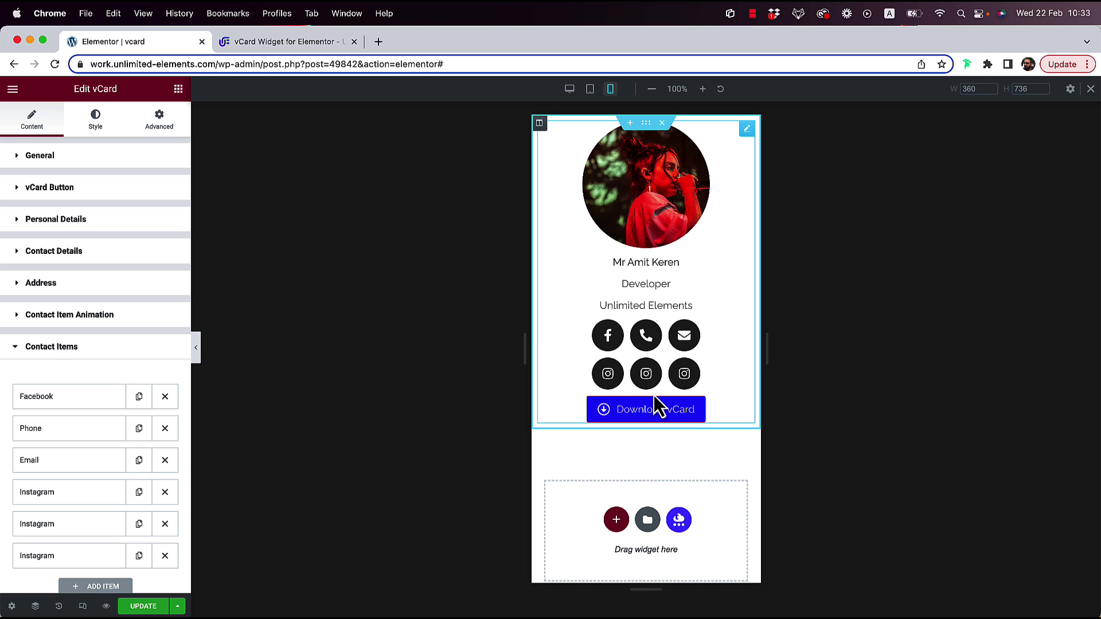
# In the Name style typography, set the mobile font size to 33 px
pyautogui.click(102, 130)
pyautogui.click(49, 489)
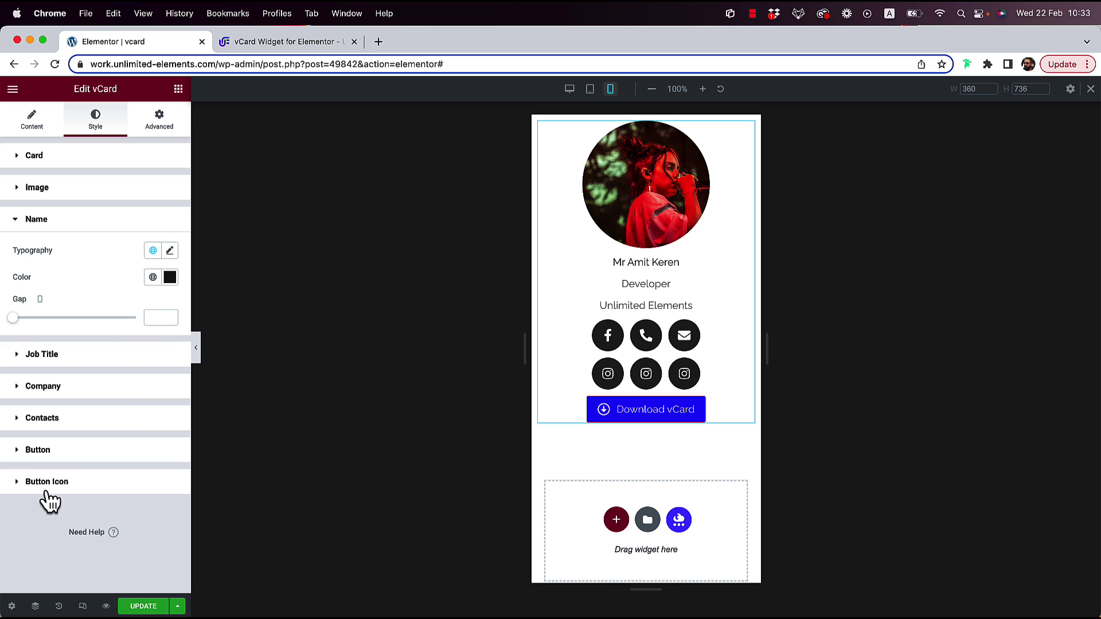
pyautogui.click(169, 252)
pyautogui.write('21')
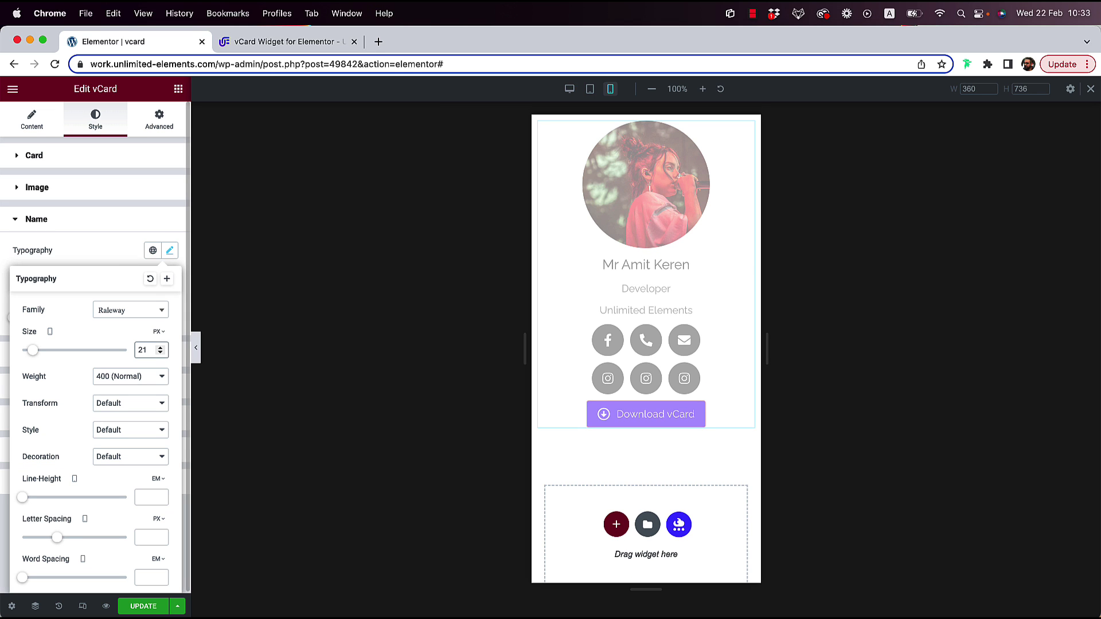
pyautogui.press('Up')
pyautogui.press('Up')
pyautogui.press('Up')
pyautogui.press('Up')
pyautogui.press('Up')
pyautogui.press('Up')
pyautogui.press('Up')
pyautogui.press('Up')
pyautogui.press('Up')
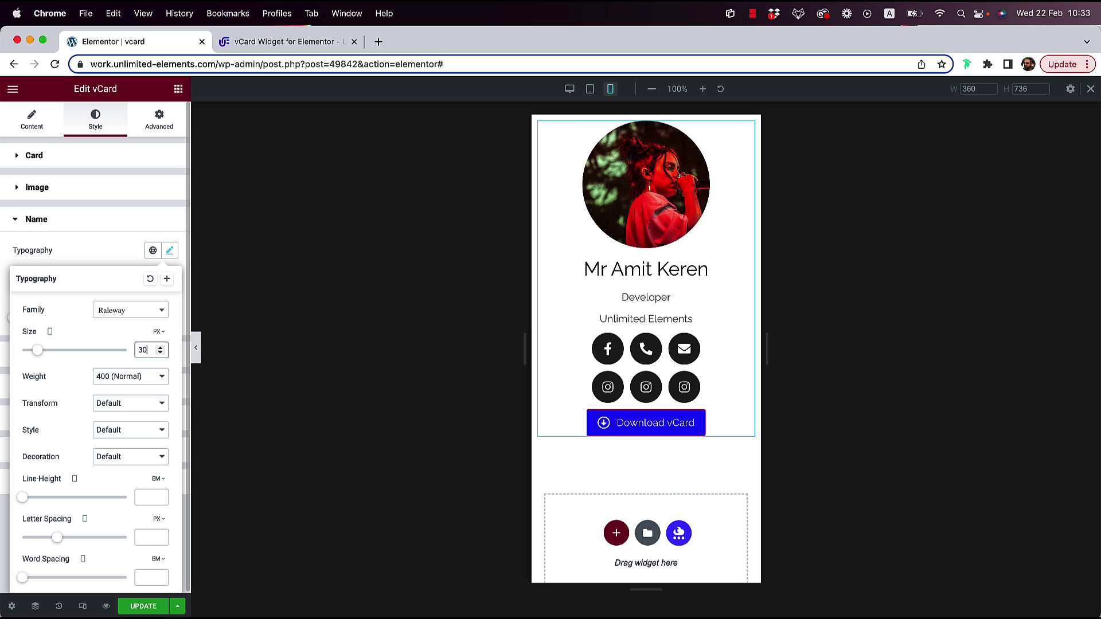
pyautogui.press('Up')
pyautogui.press('Up')
pyautogui.press('Up')
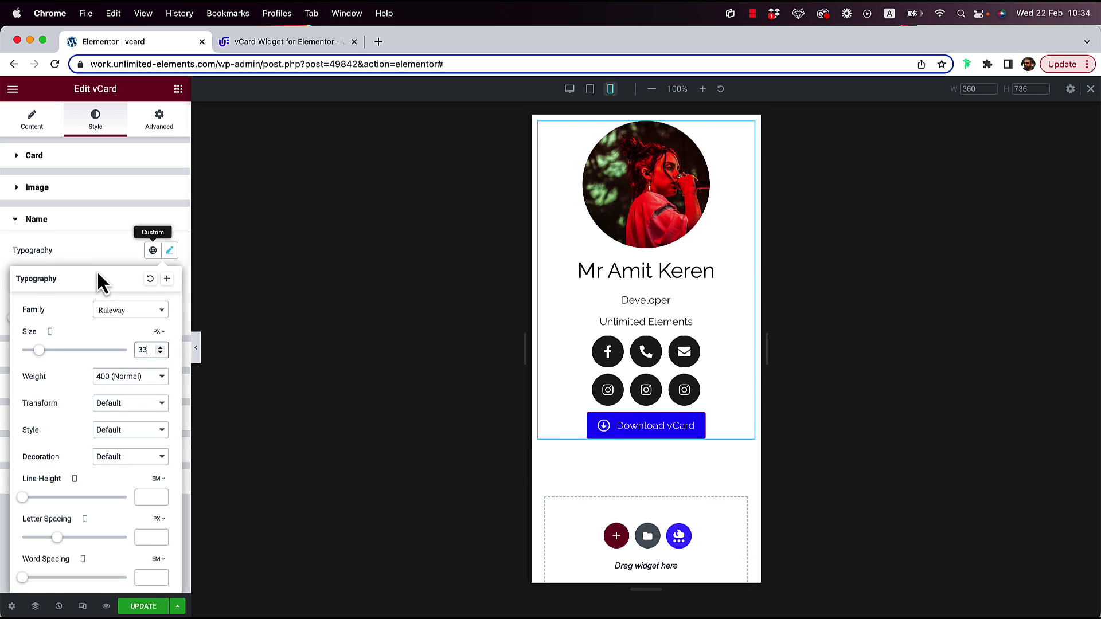
pyautogui.click(71, 261)
pyautogui.click(36, 220)
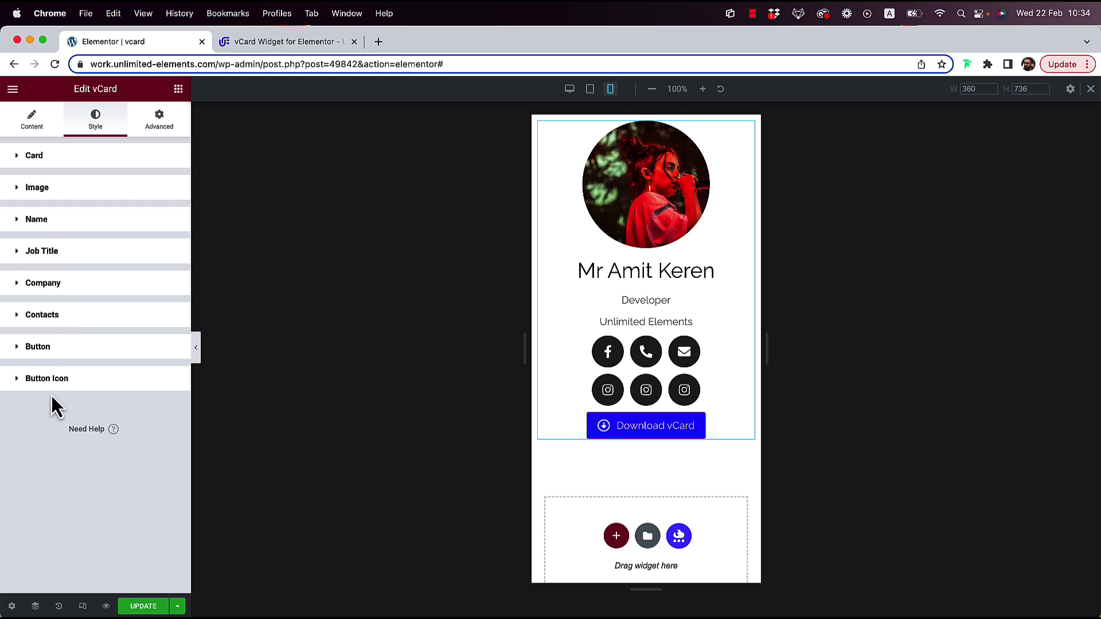
# Set the Download vCard button's Margin Top to 37 in its style settings
pyautogui.click(41, 350)
pyautogui.scroll(-4, 85, 381)
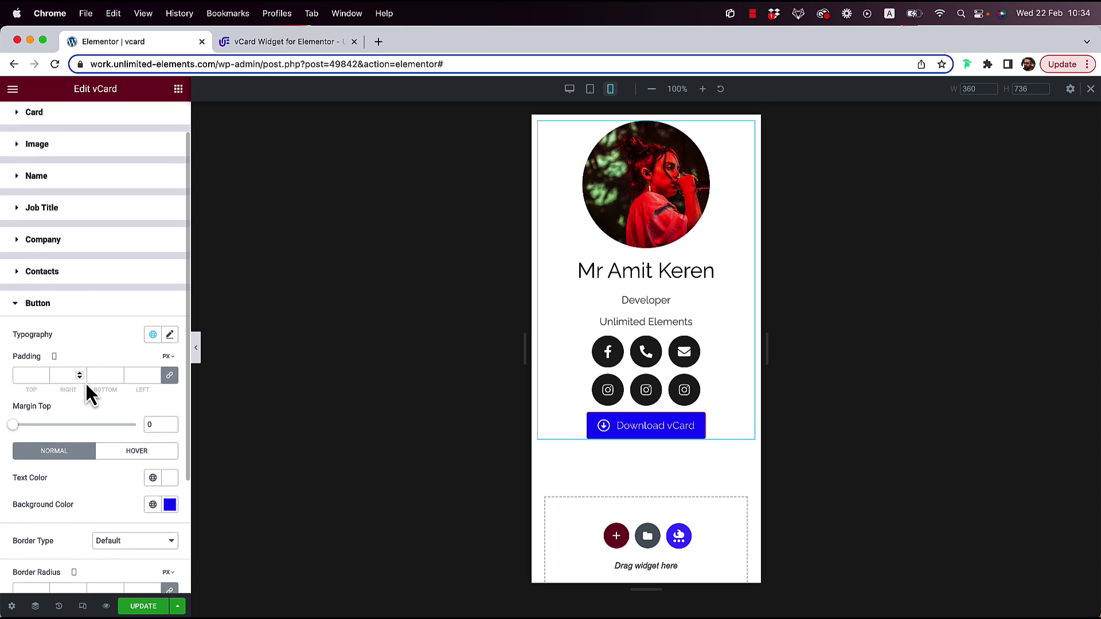
pyautogui.moveTo(12, 353); pyautogui.dragTo(58, 354)
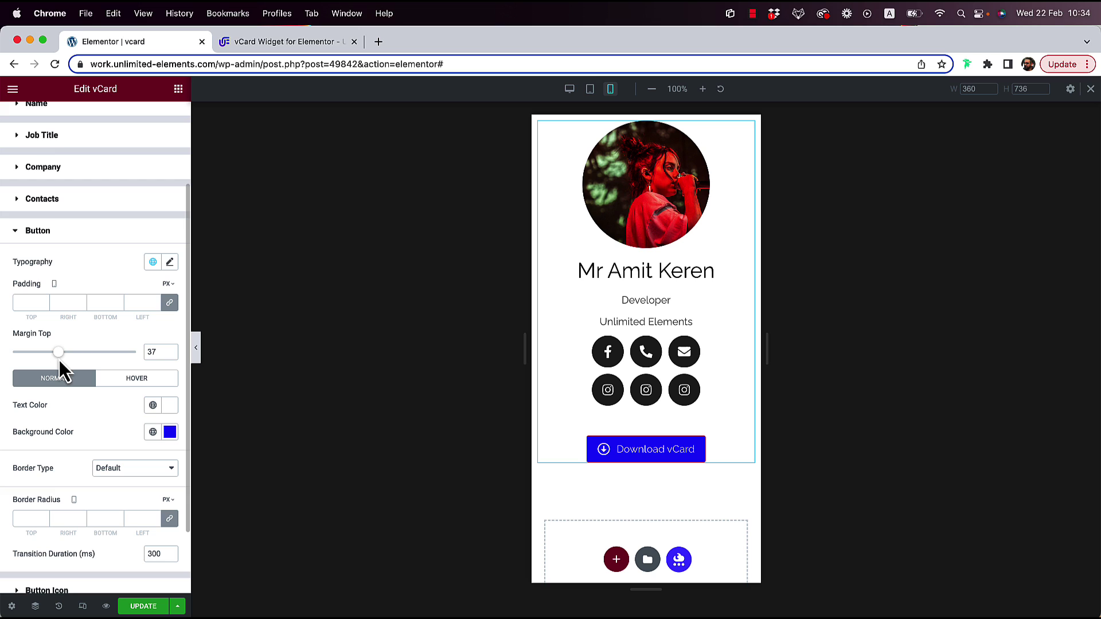